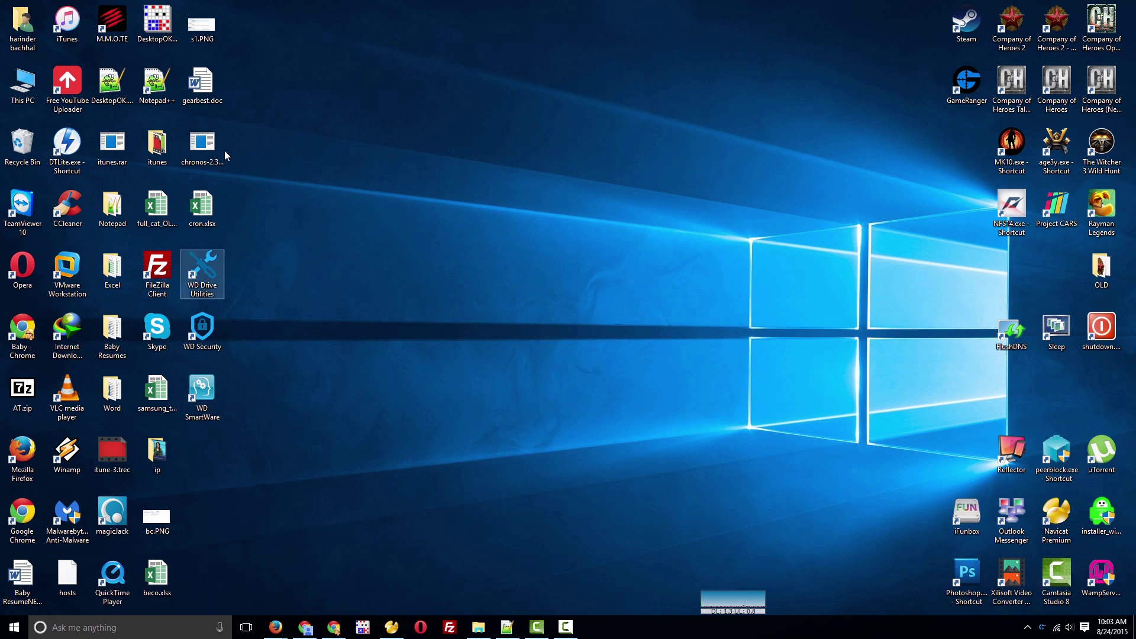
Via Personalize > Themes > Desktop icon settings, keep Computer ticked and confirm with OK
key(shift+F10)
key(Escape)
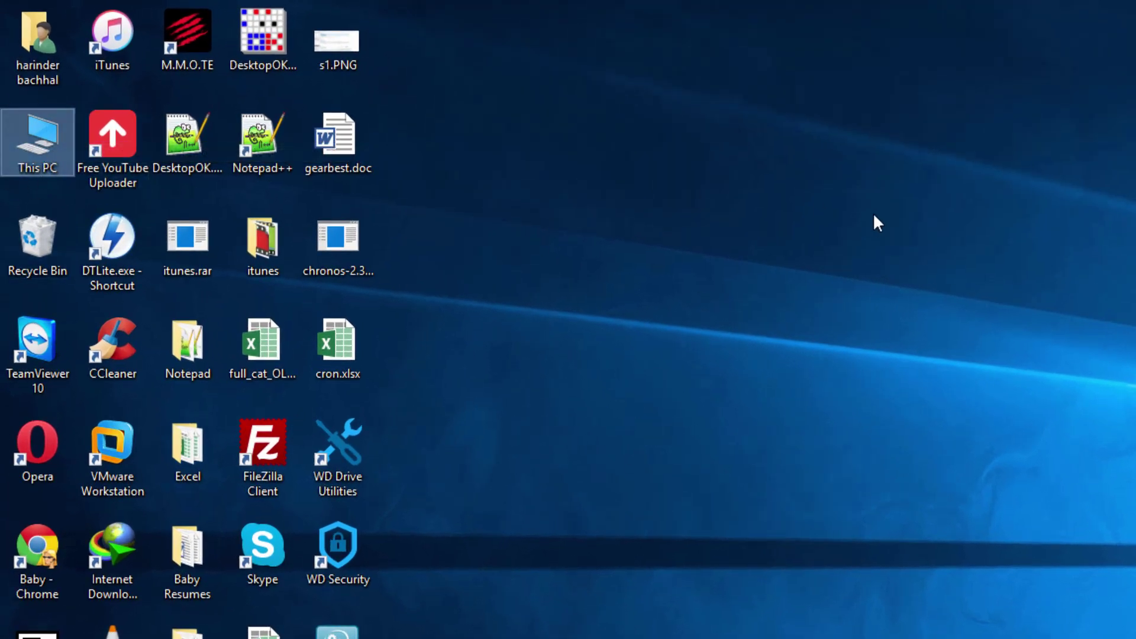
right_click(826, 220)
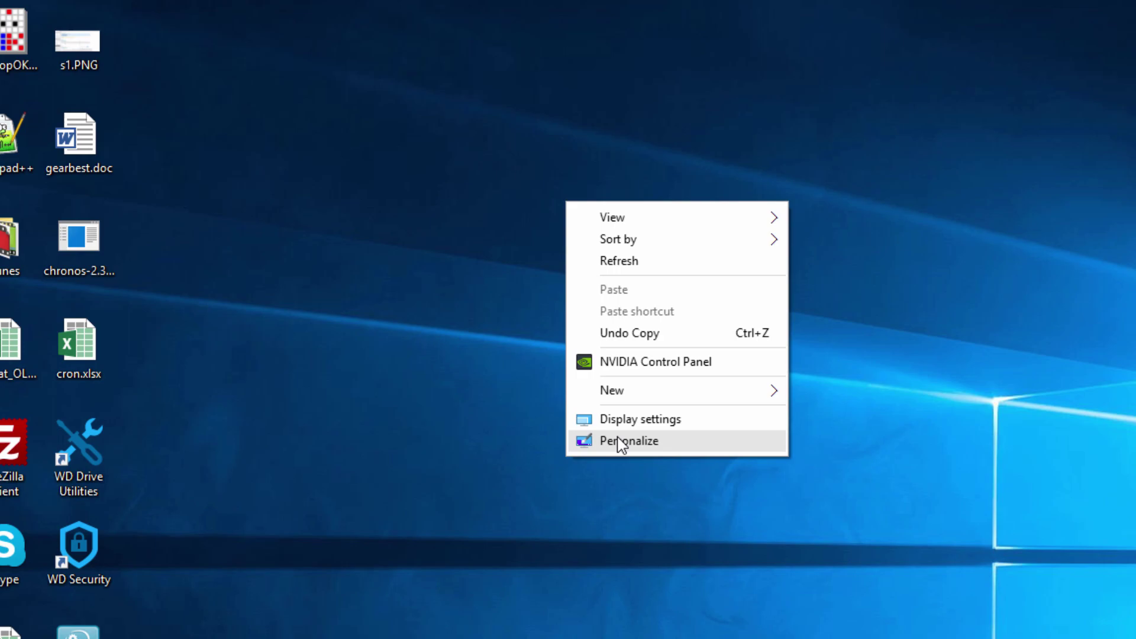
click(568, 442)
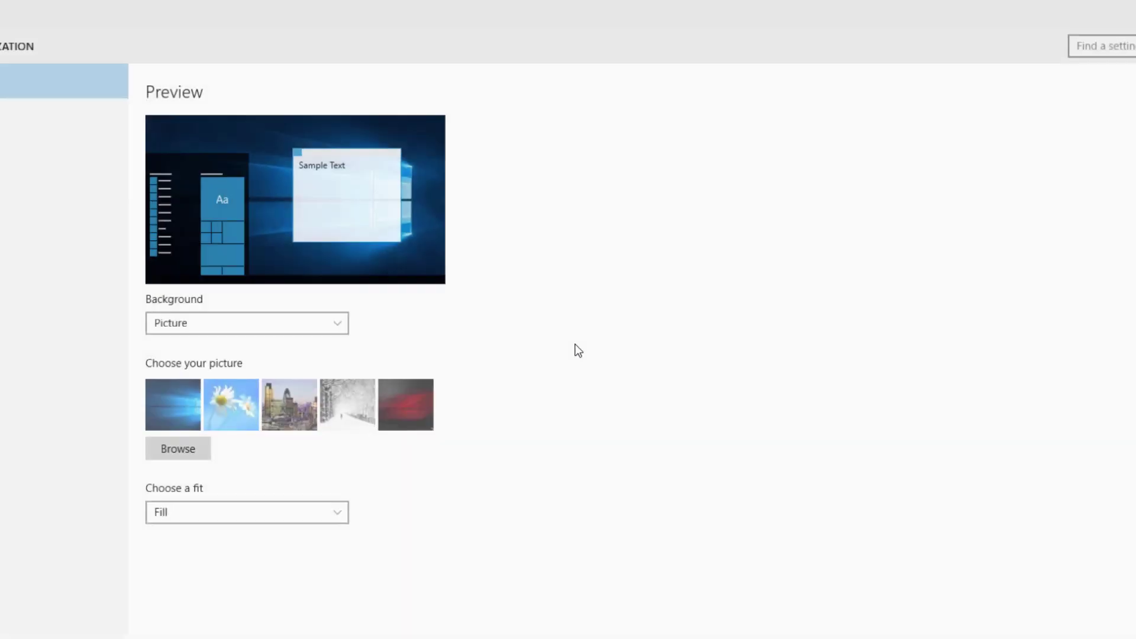
click(35, 148)
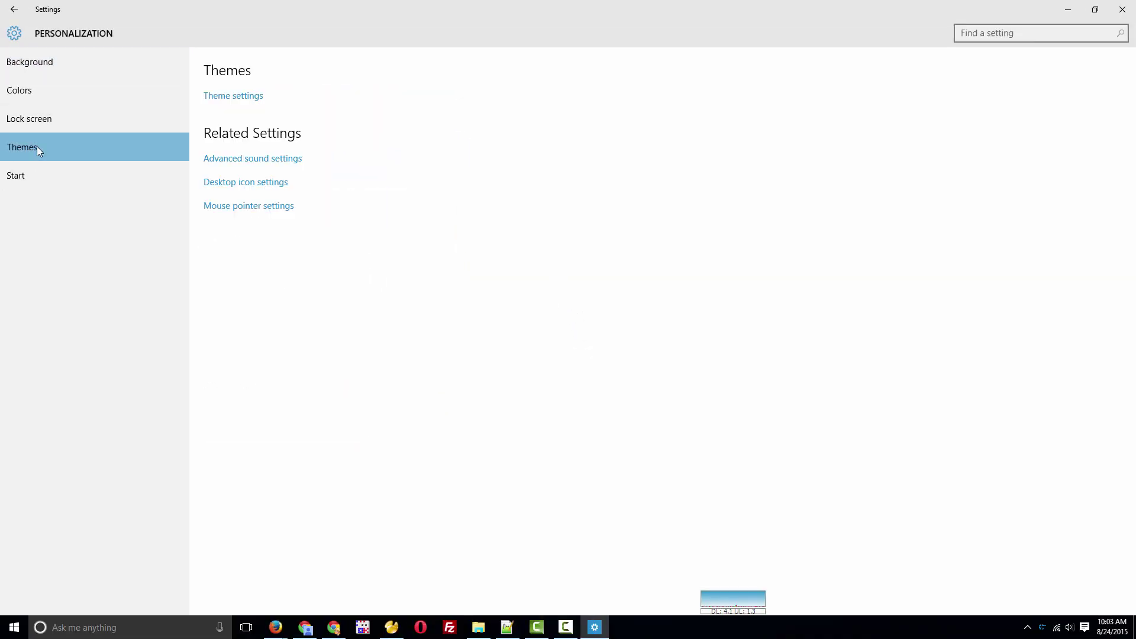
click(244, 187)
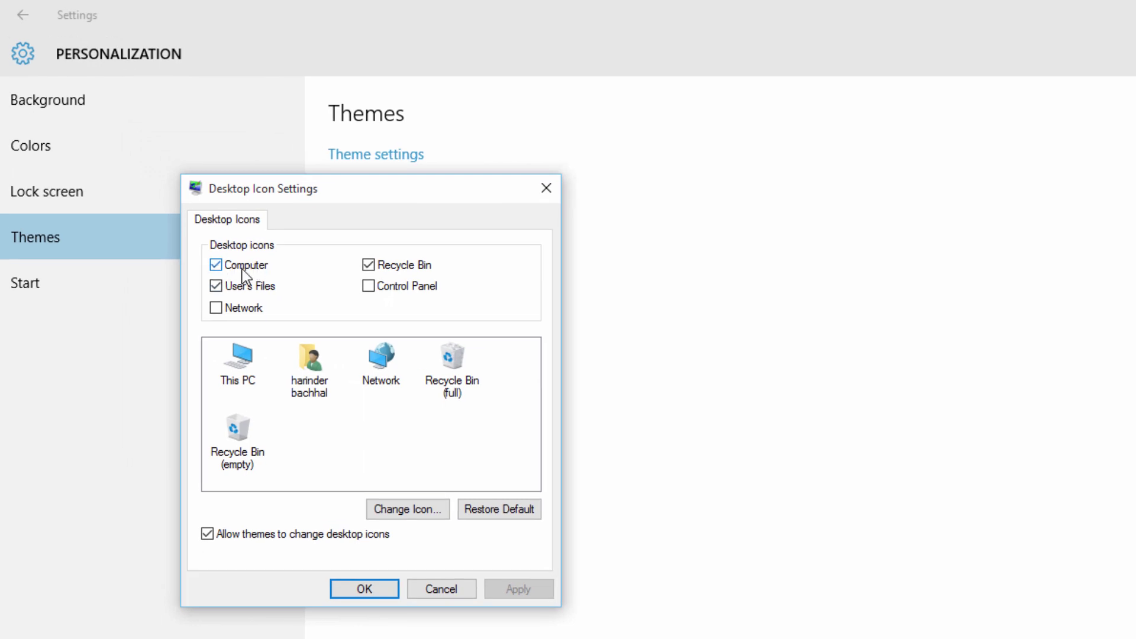
click(366, 590)
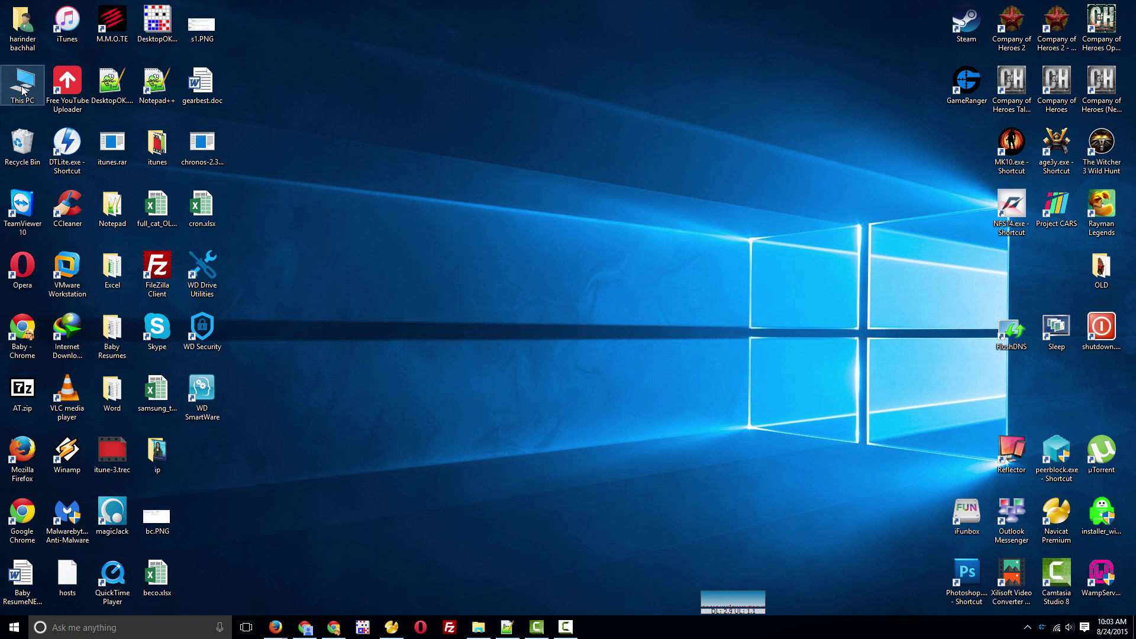
Open Device Manager from This PC's system properties
right_click(22, 86)
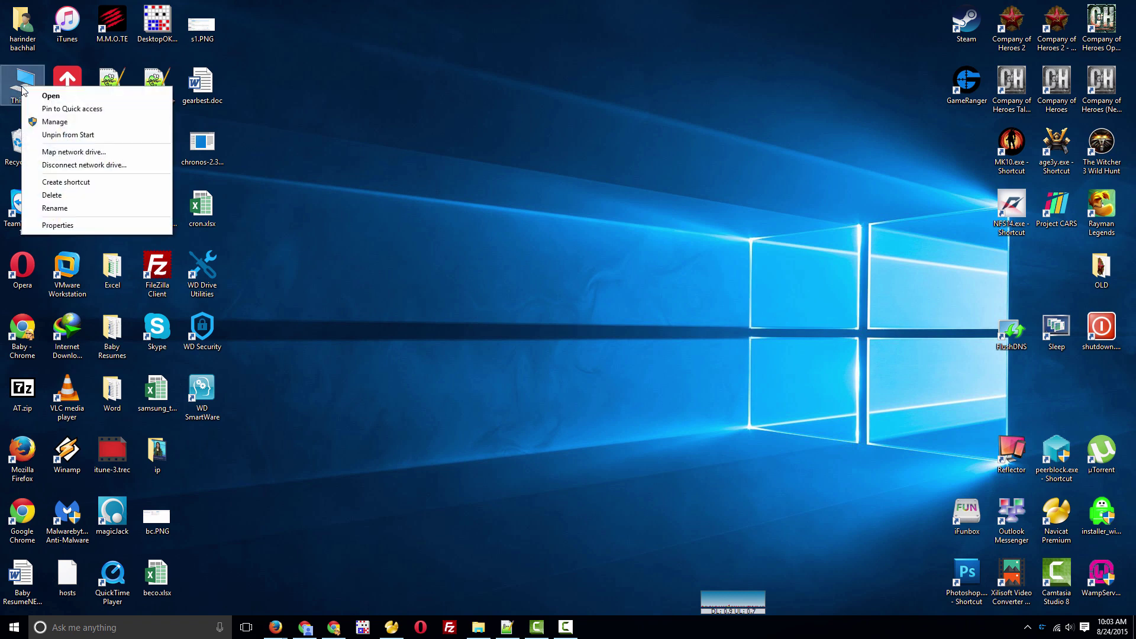
click(58, 227)
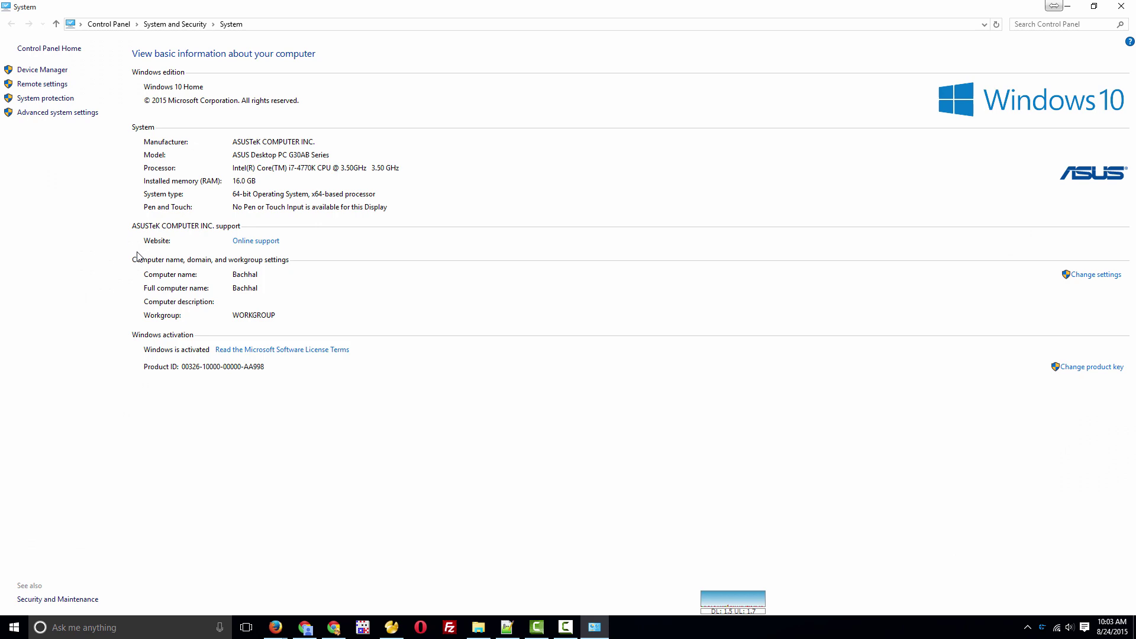
click(62, 105)
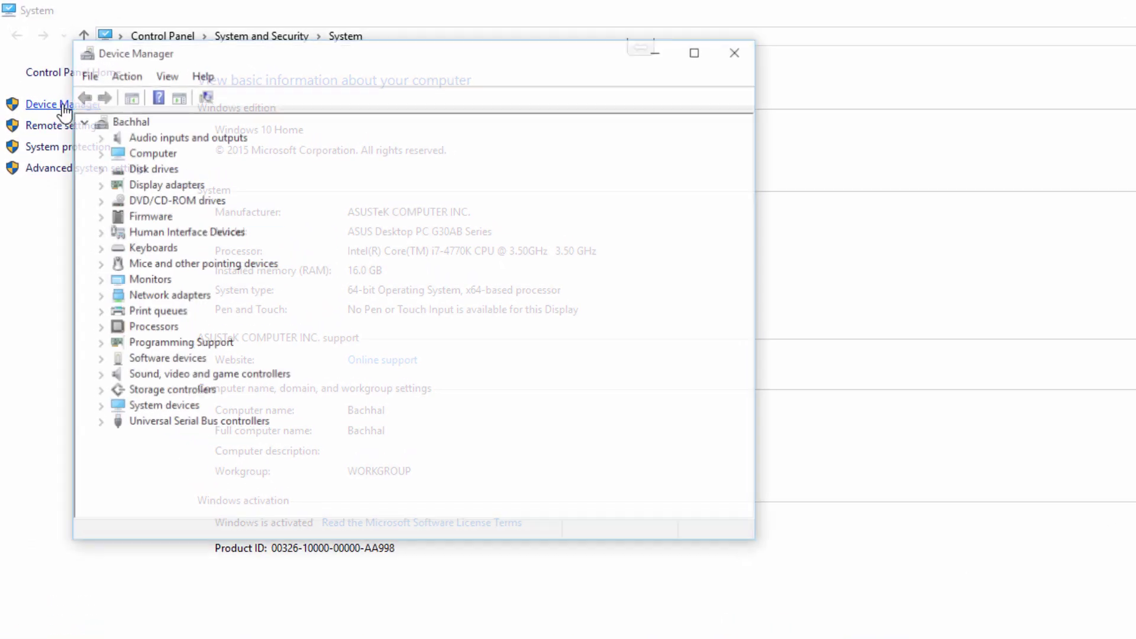
Update the 802.11n Wireless LAN Card driver under Network adapters, then close the wizard
key(n)
key(Right)
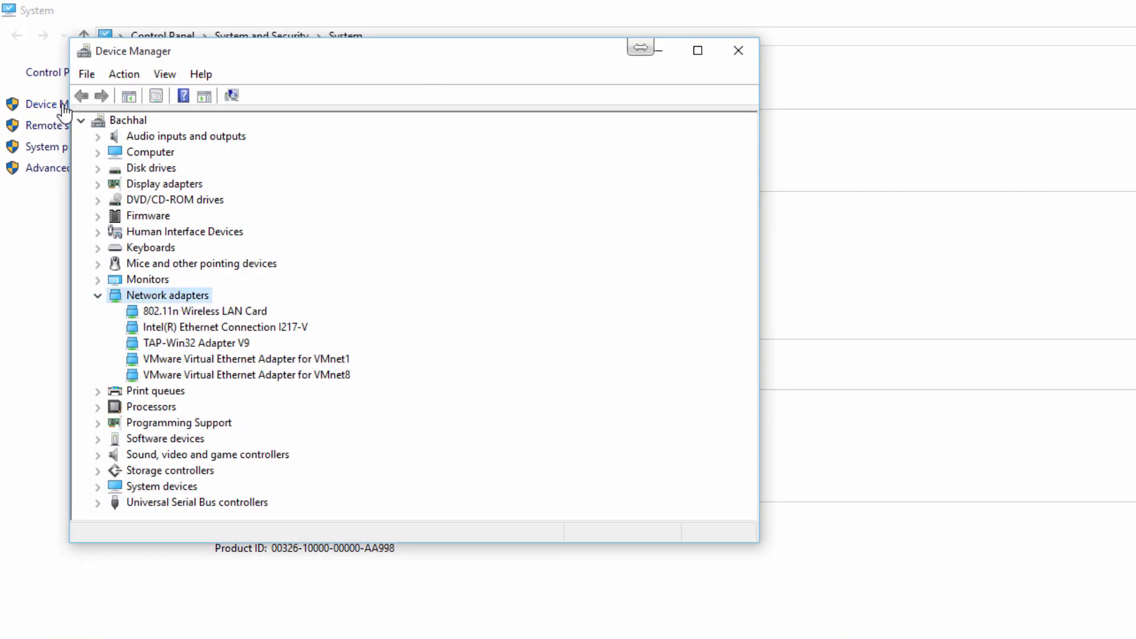
key(Down)
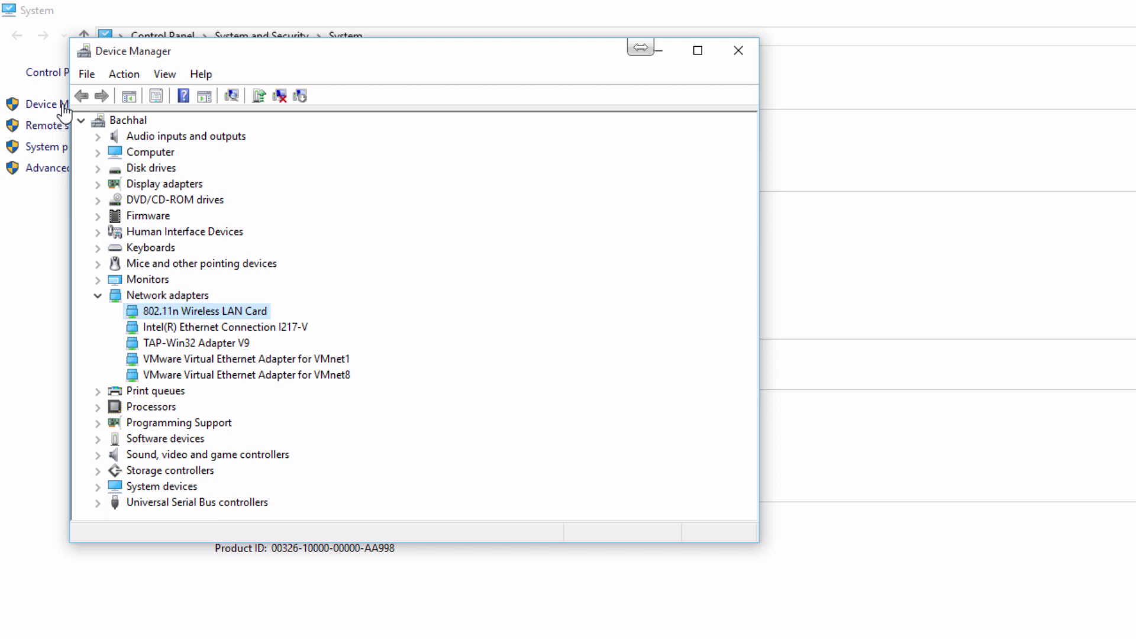
key(shift+F10)
key(Down)
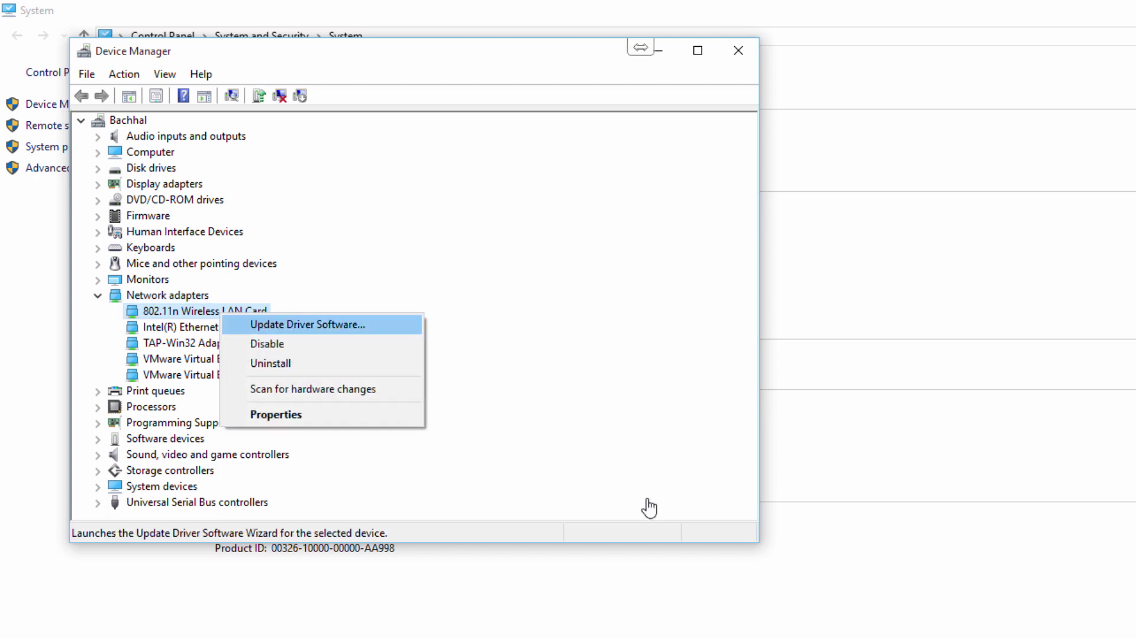
key(Return)
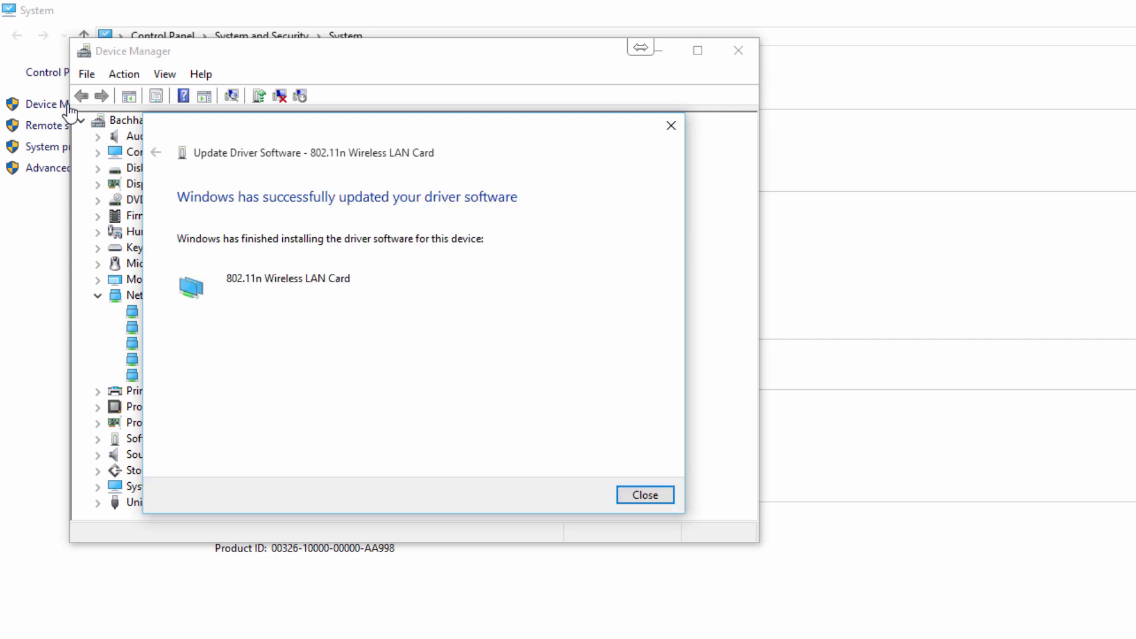
key(Return)
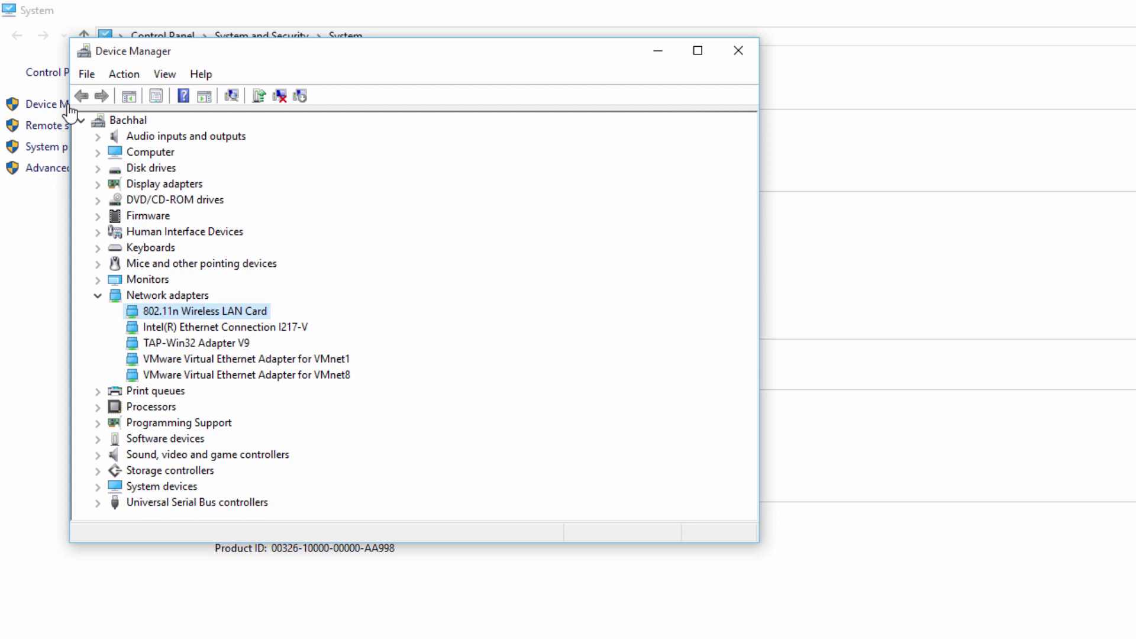
Rerun the automatic driver search for the 802.11n Wireless LAN Card and close the wizard
key(shift+F10)
key(Down)
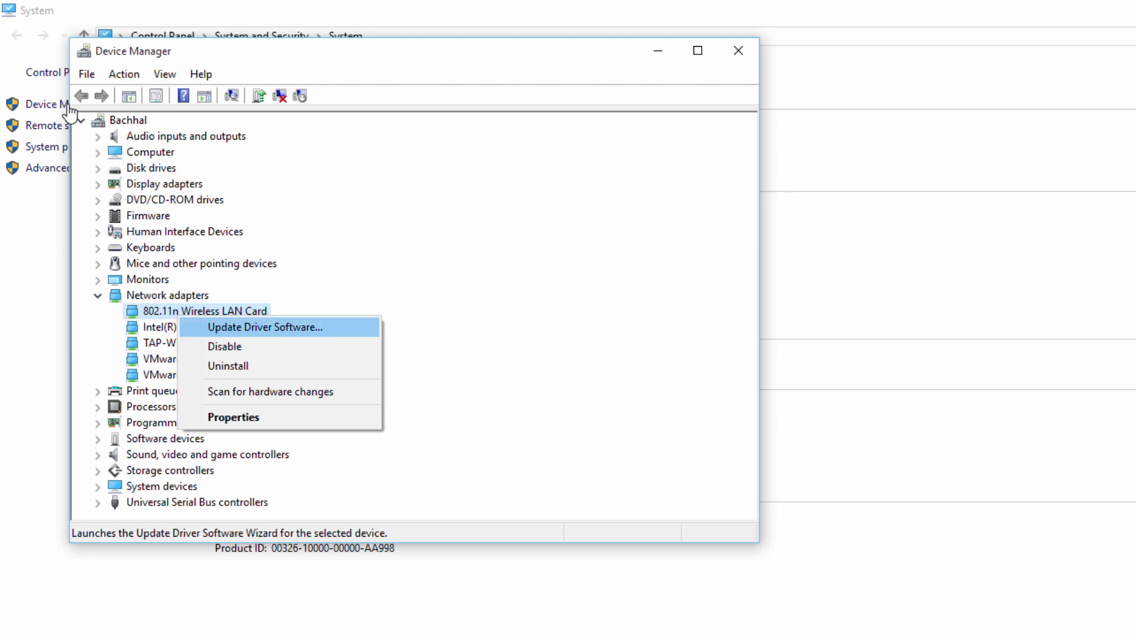
key(Return)
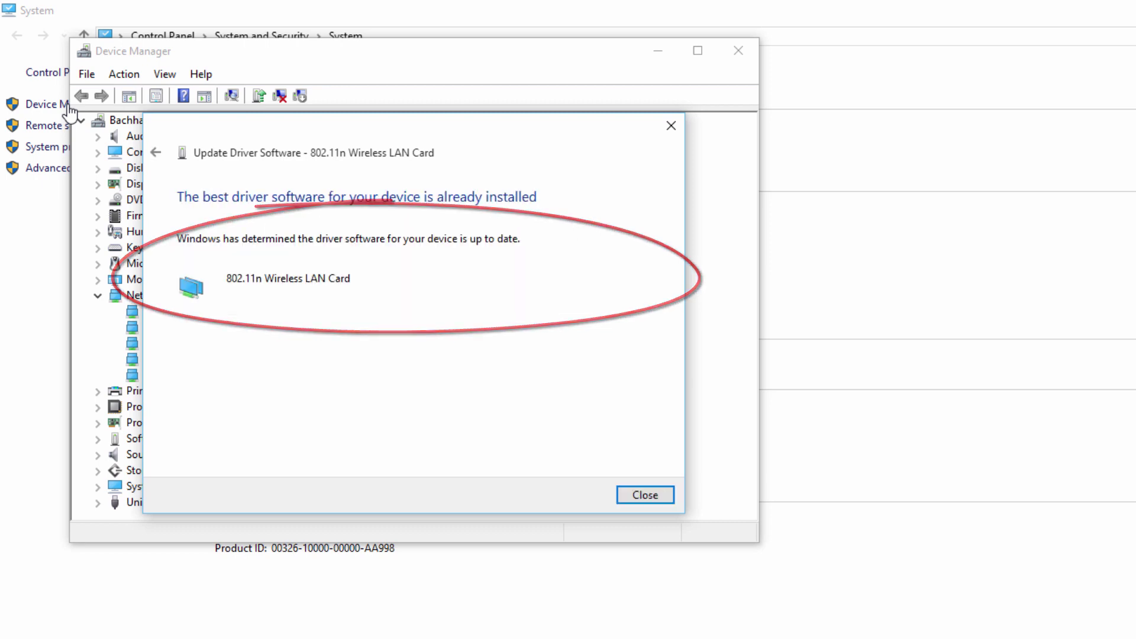
key(Return)
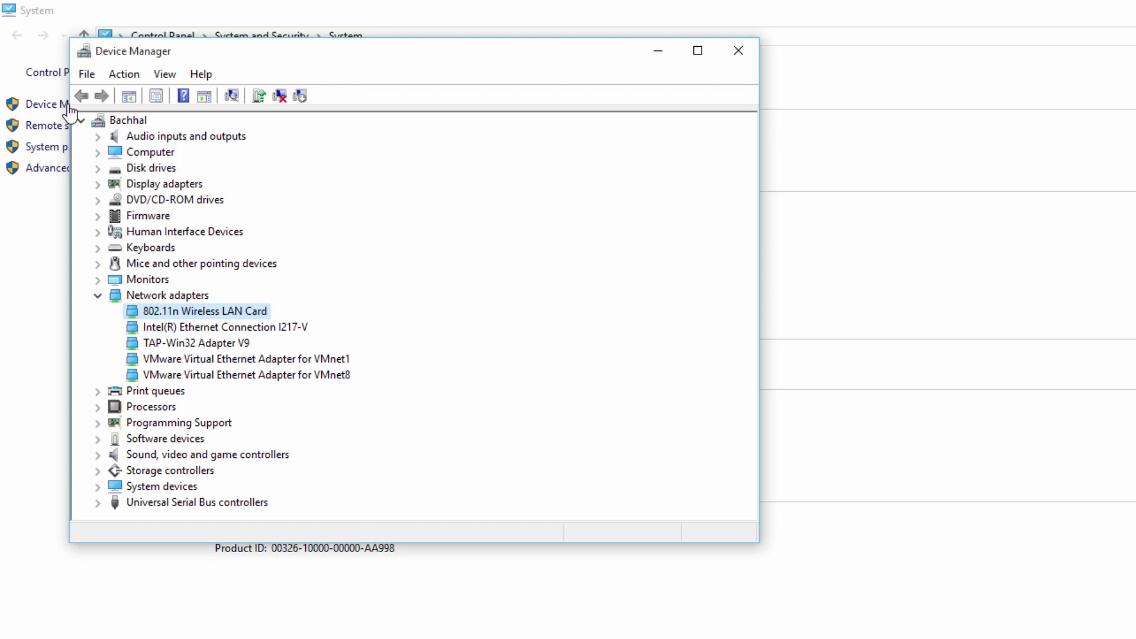
Close Device Manager and reopen This PC's Properties system page
click(739, 51)
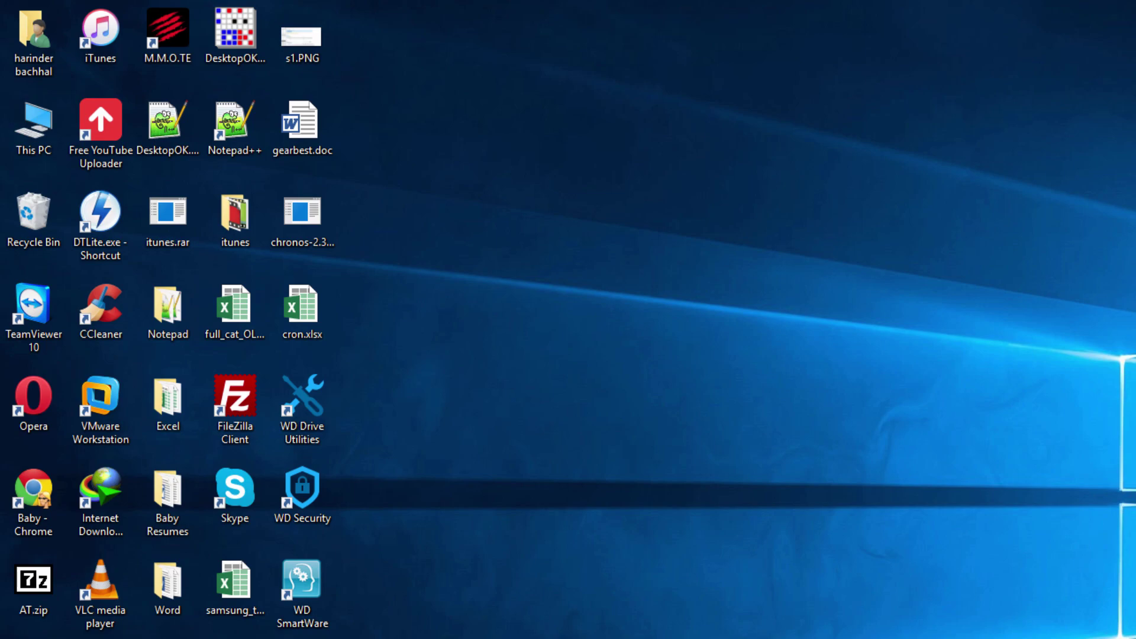
right_click(38, 147)
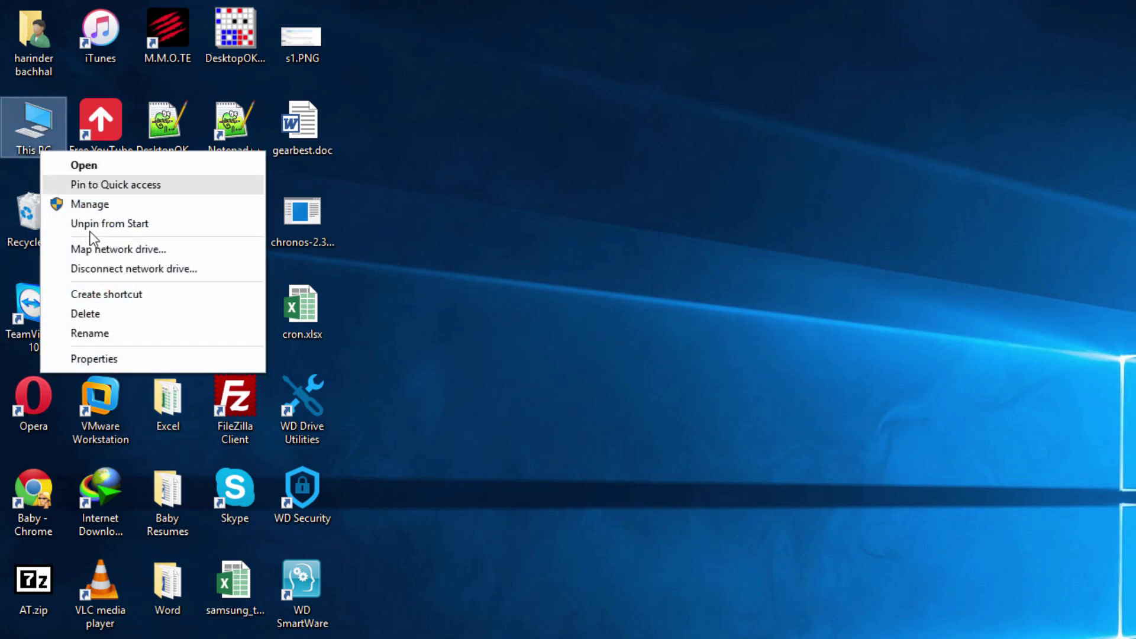
click(110, 368)
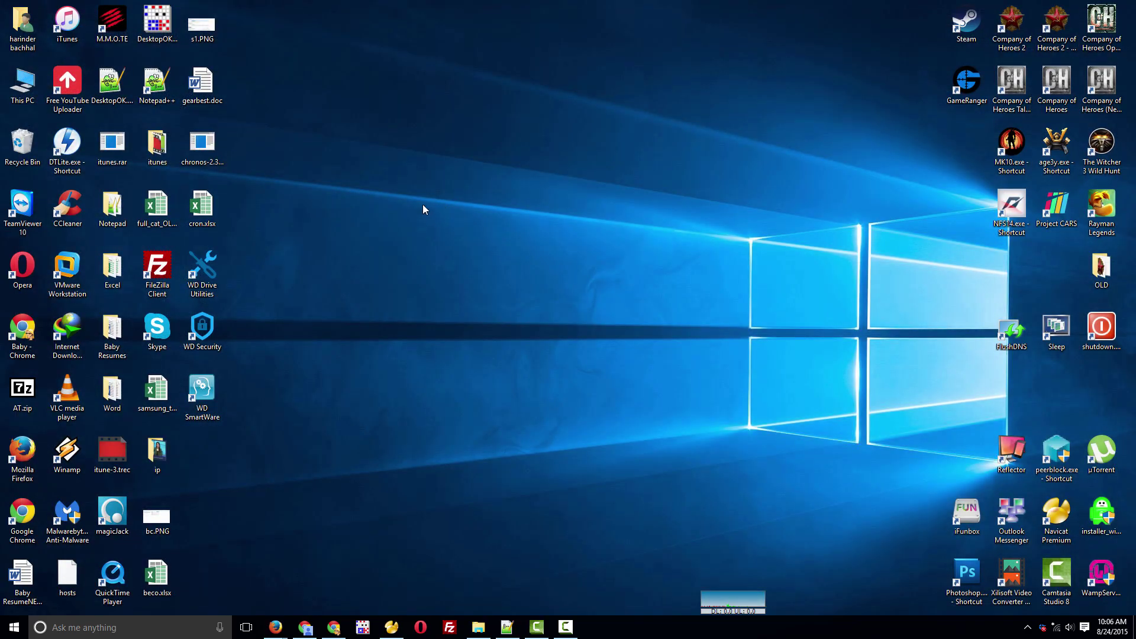
Refresh the desktop, then search for Command Prompt and run it as administrator
right_click(422, 204)
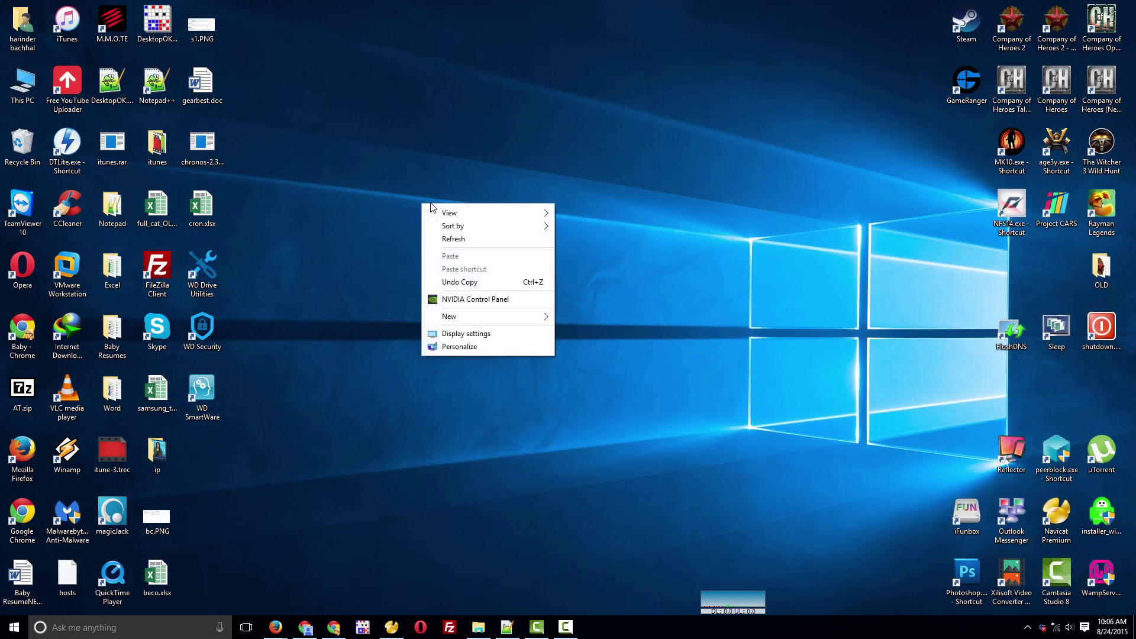
key(e)
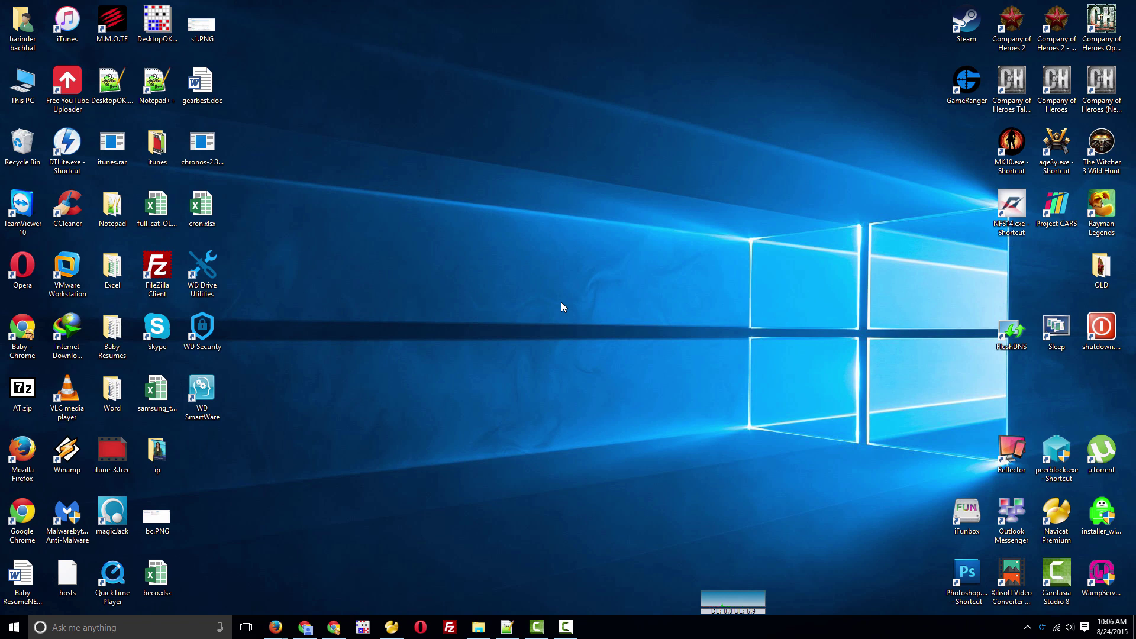
click(66, 629)
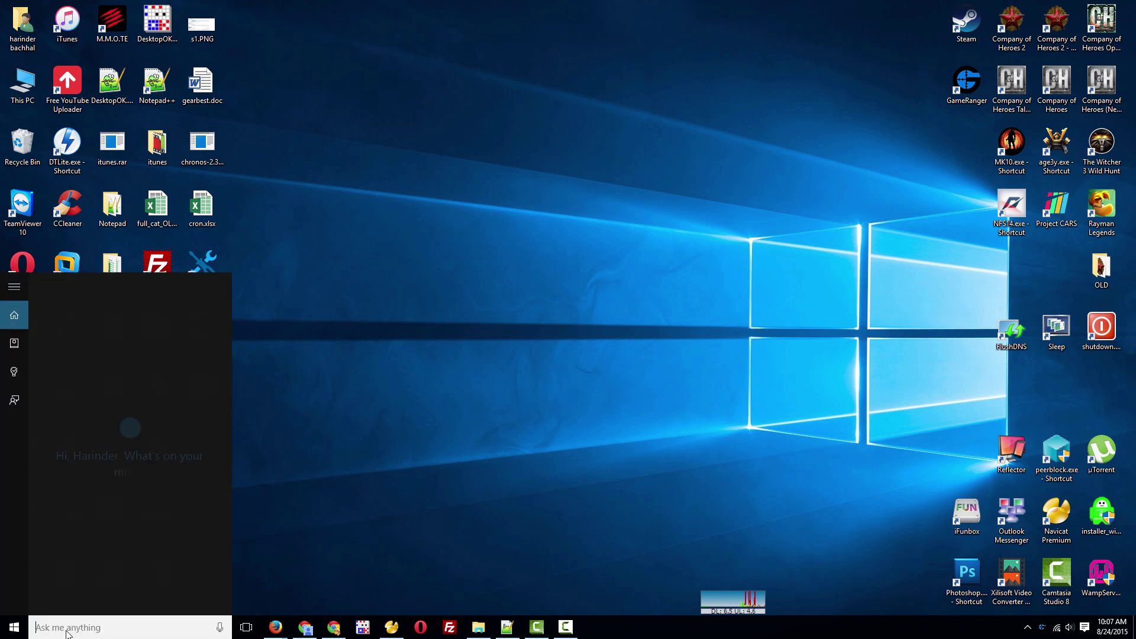
text(cdm)
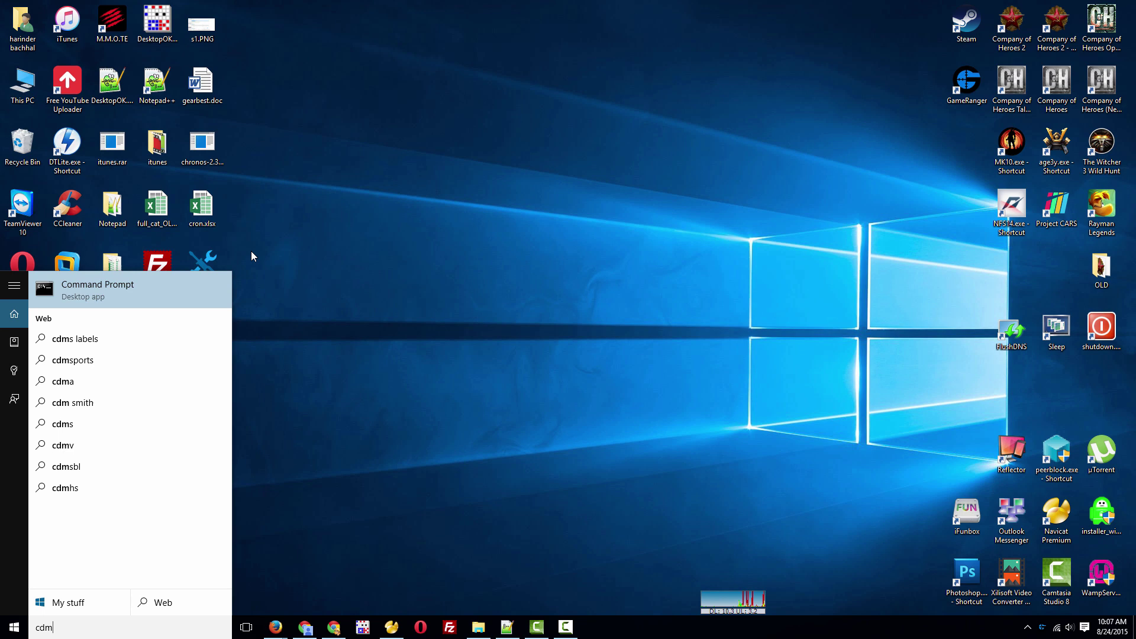
right_click(82, 297)
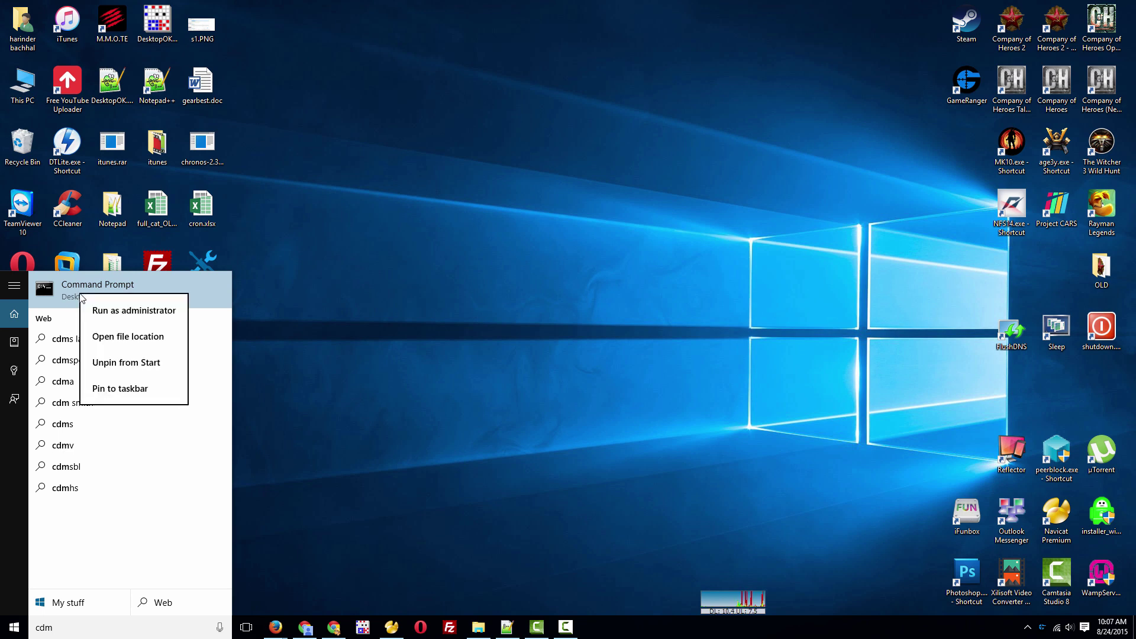
click(110, 311)
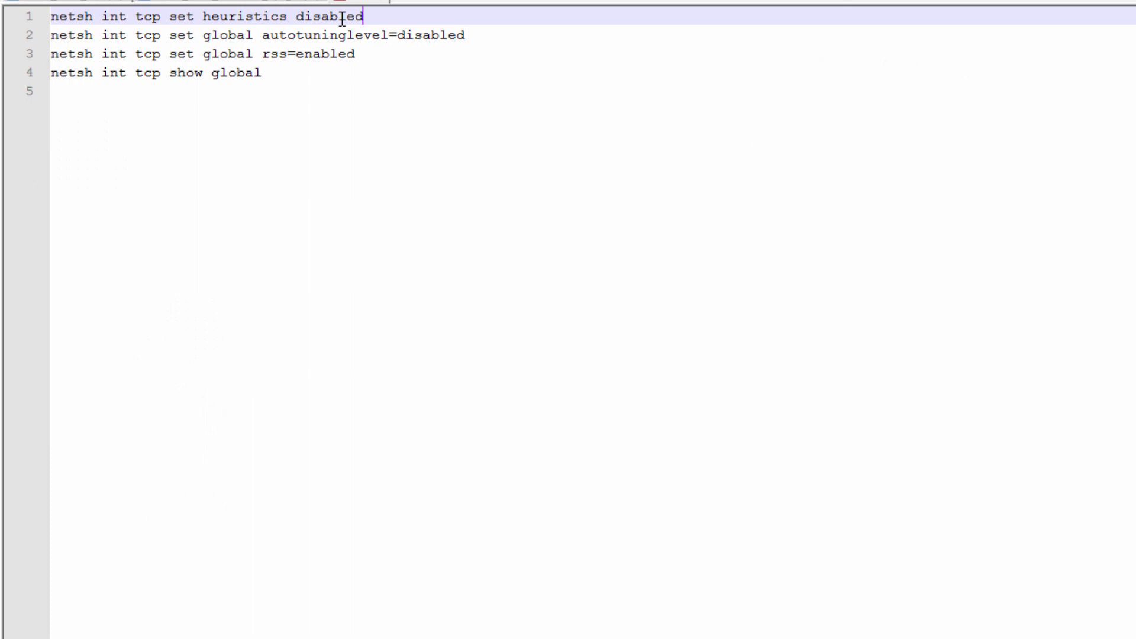
Copy the heuristics disabled netsh command from the script and paste it into Command Prompt
mouse_move(30, 17)
mouse_down()
mouse_move(30, 35)
mouse_move(30, 21)
mouse_up()
right_click(203, 16)
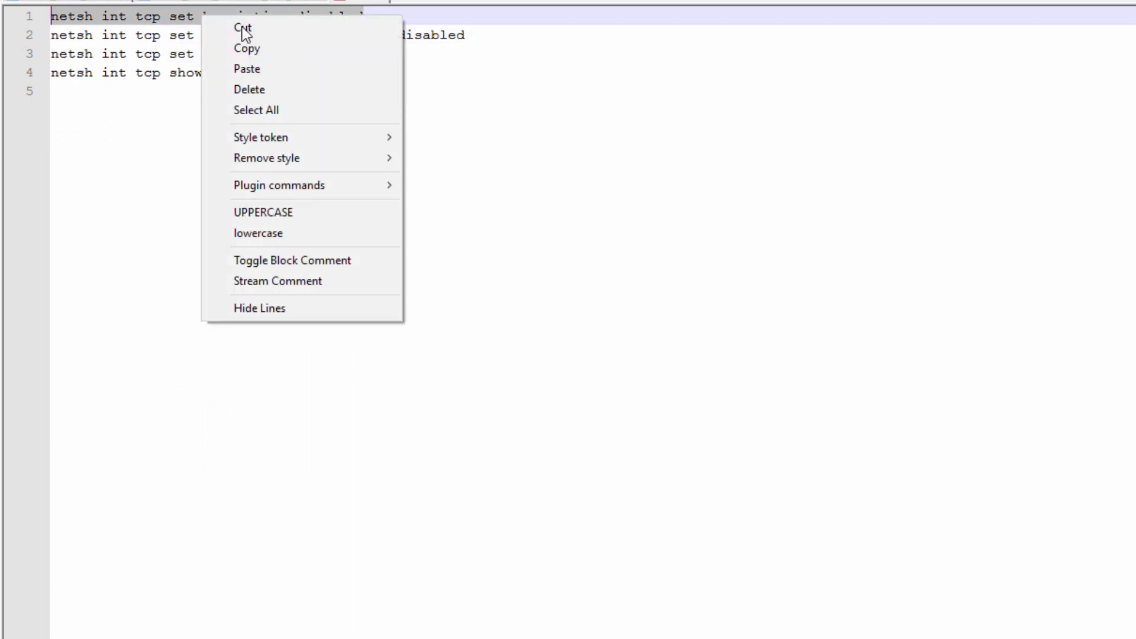
click(244, 46)
key(alt+Tab)
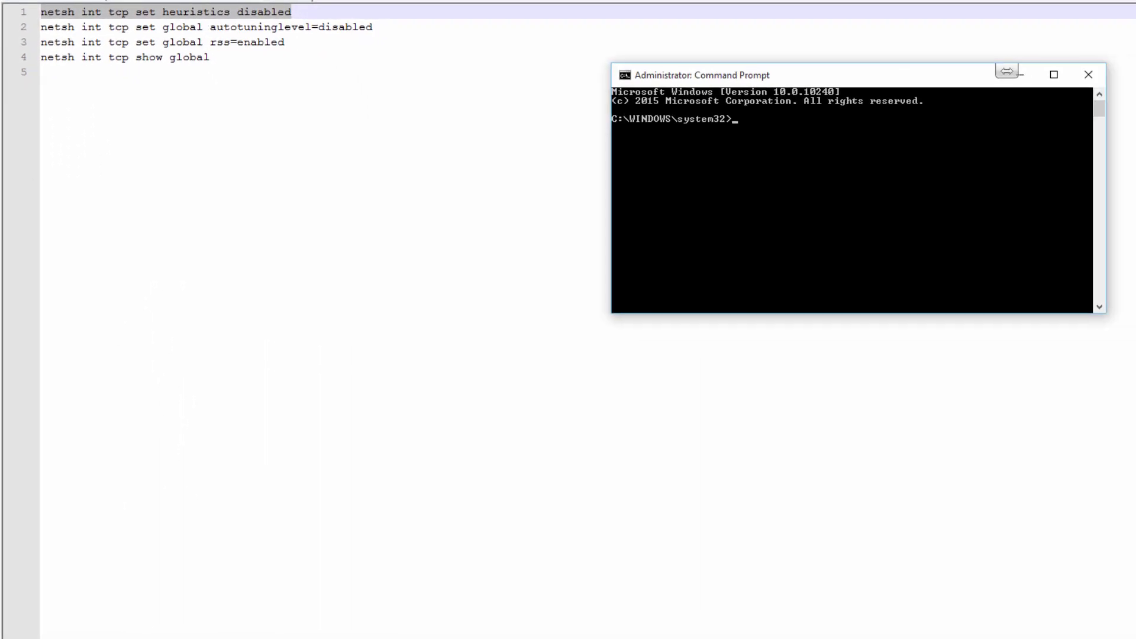
right_click(981, 165)
click(822, 173)
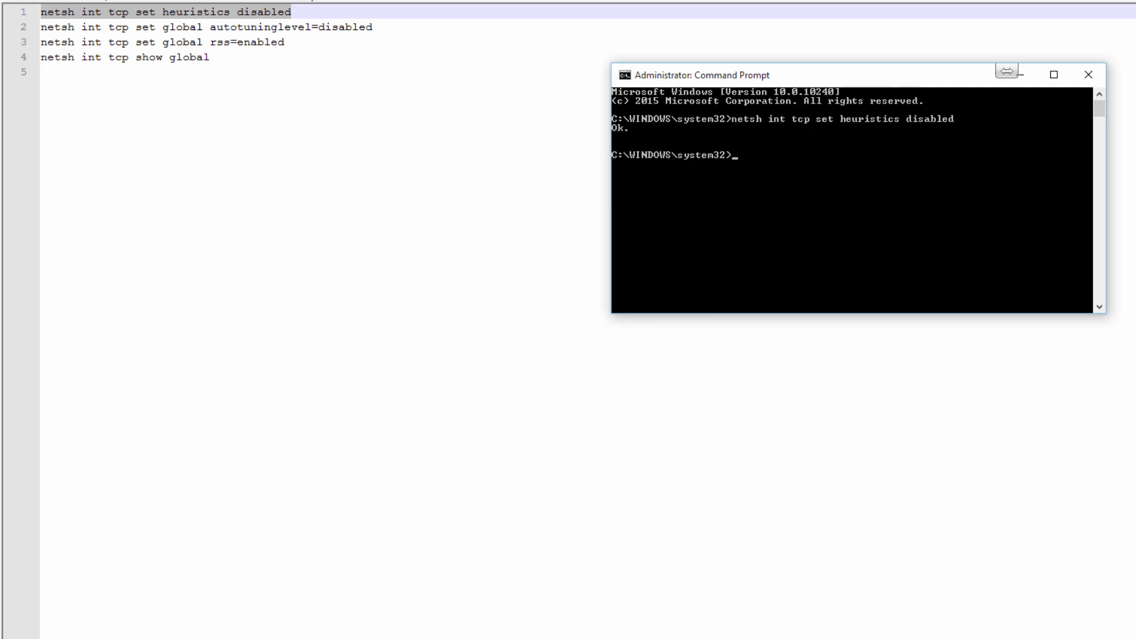
Run the netsh int tcp autotuninglevel=disabled command copied from line 2
drag(374, 28, 40, 30)
right_click(74, 29)
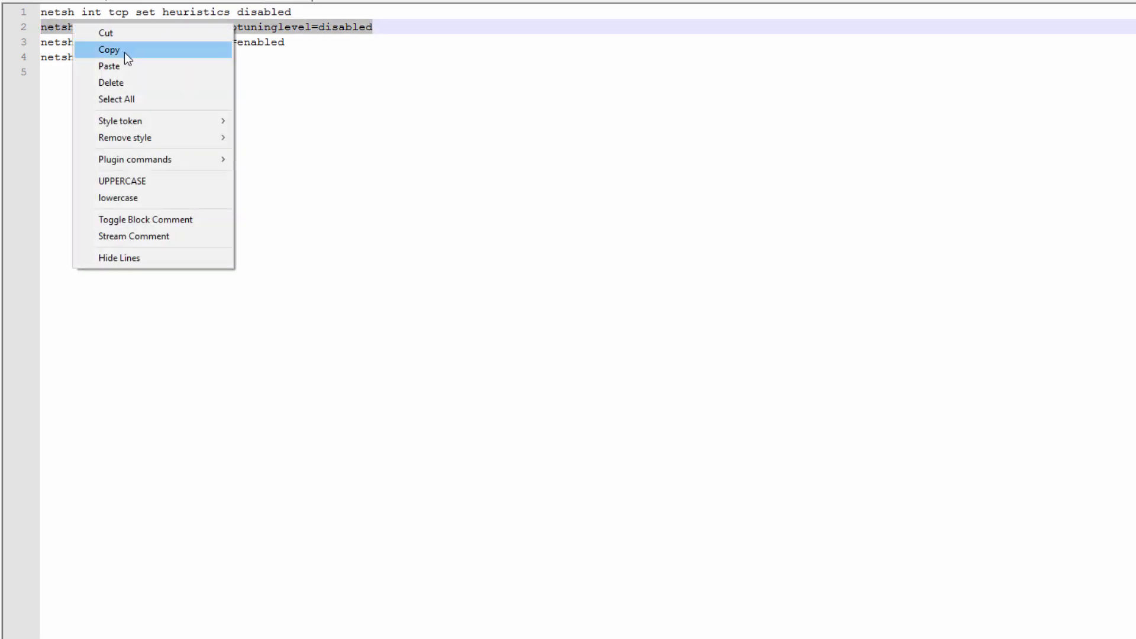
click(125, 52)
key(alt+Tab)
right_click(837, 165)
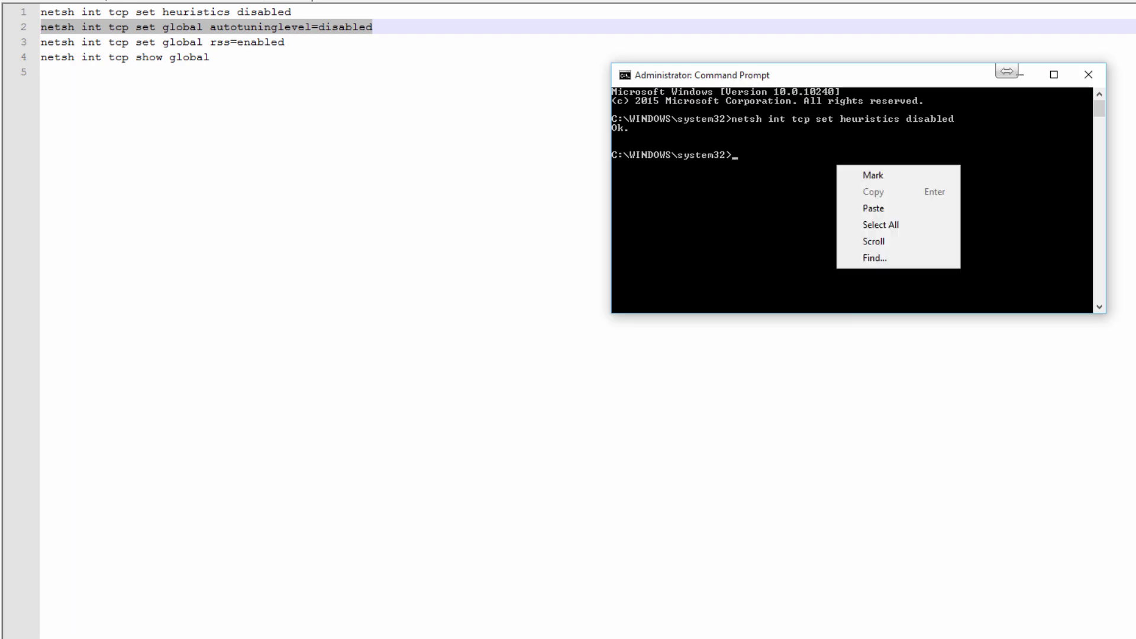
click(862, 208)
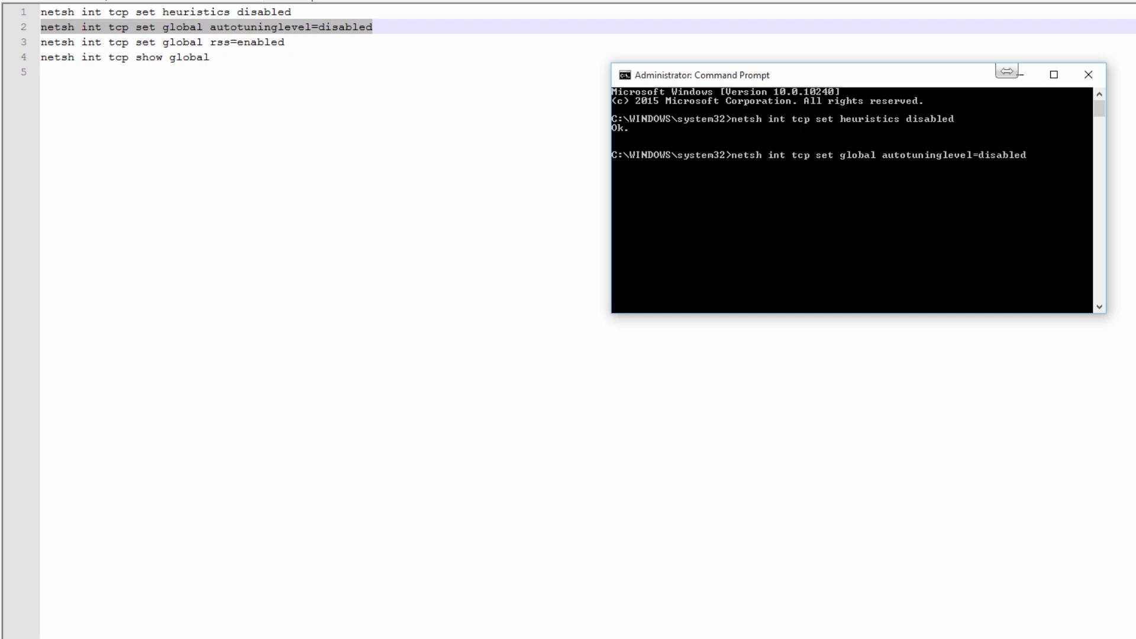
key(Return)
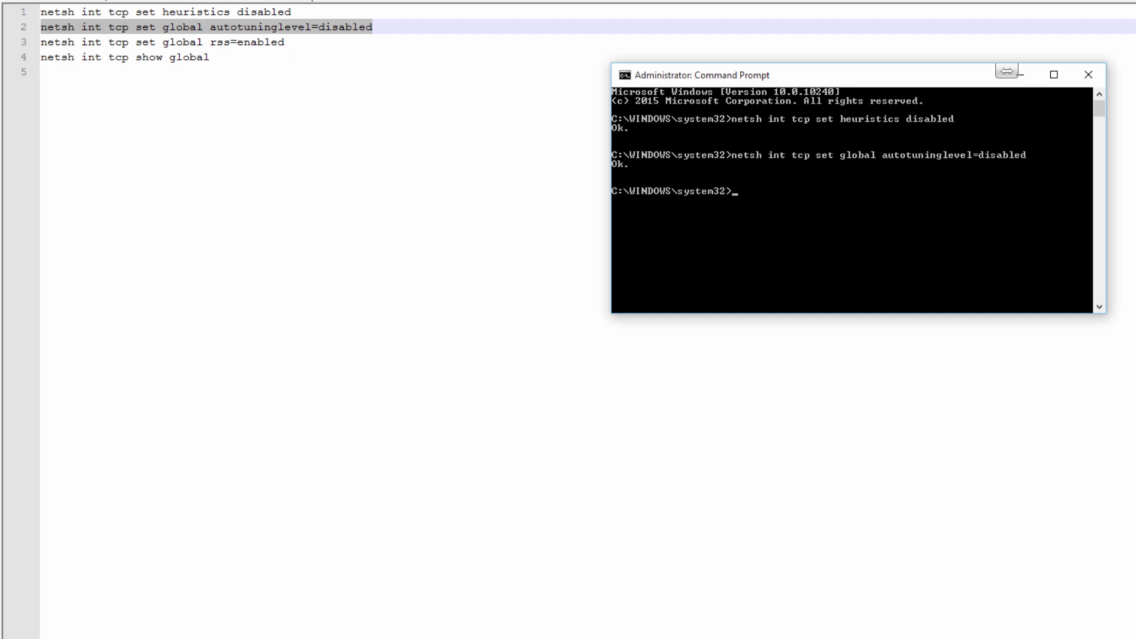
Run the netsh int tcp rss=enabled command copied from line 3
click(1021, 74)
drag(285, 42, 41, 42)
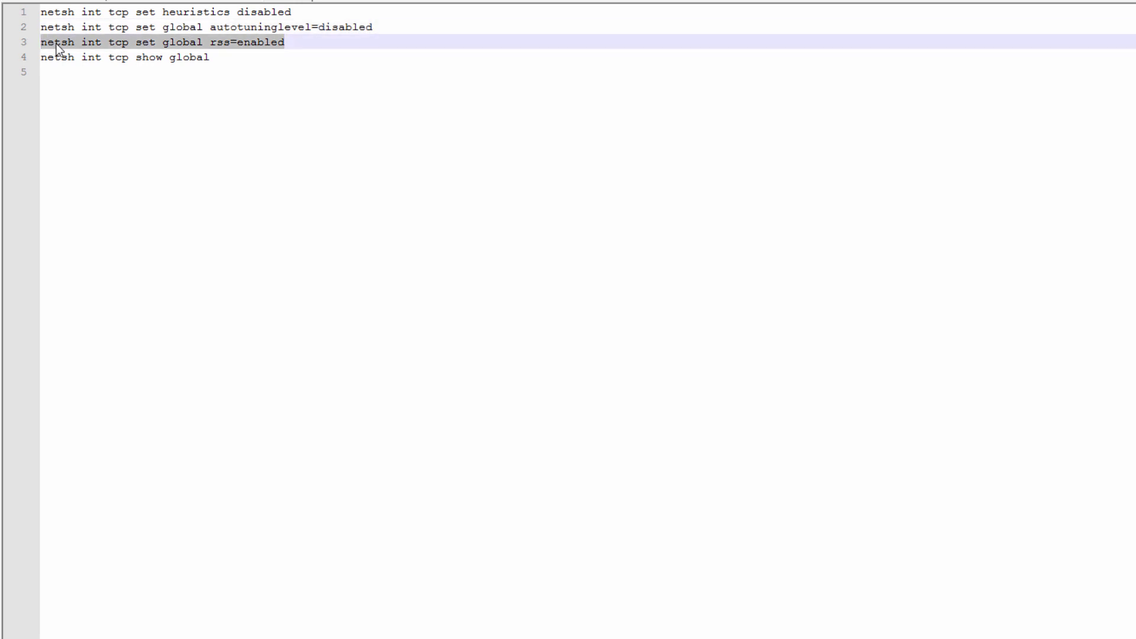
right_click(63, 37)
click(100, 62)
key(alt+Tab)
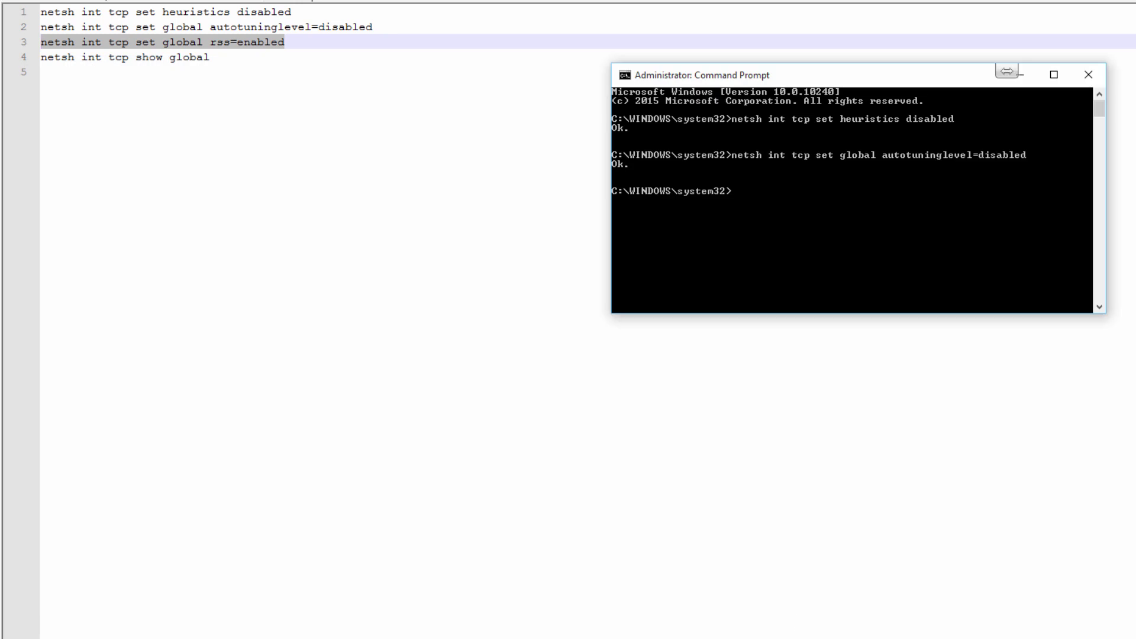
right_click(803, 203)
click(823, 243)
key(Return)
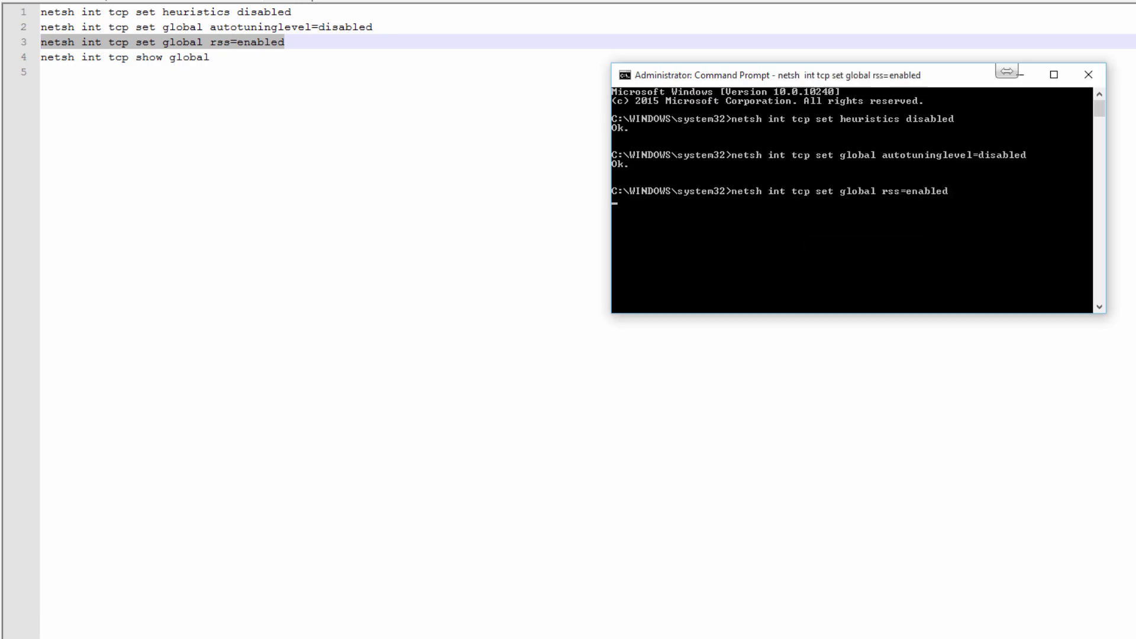
Run netsh int tcp show global to list the TCP global parameters
click(1021, 74)
drag(209, 57, 40, 58)
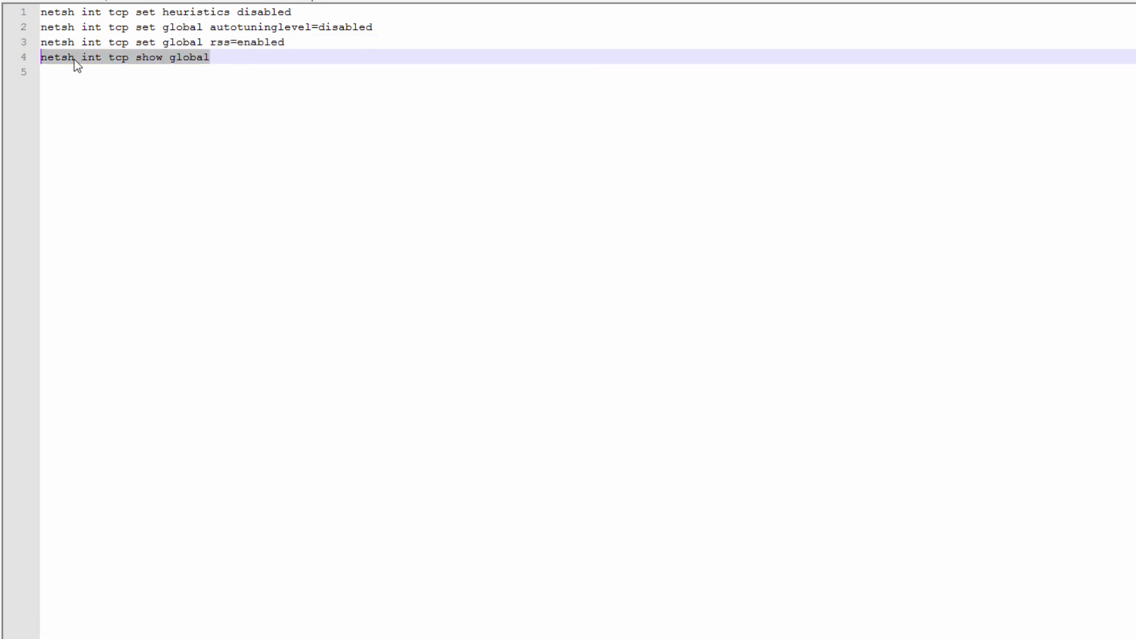
right_click(74, 58)
click(109, 84)
key(alt+Tab)
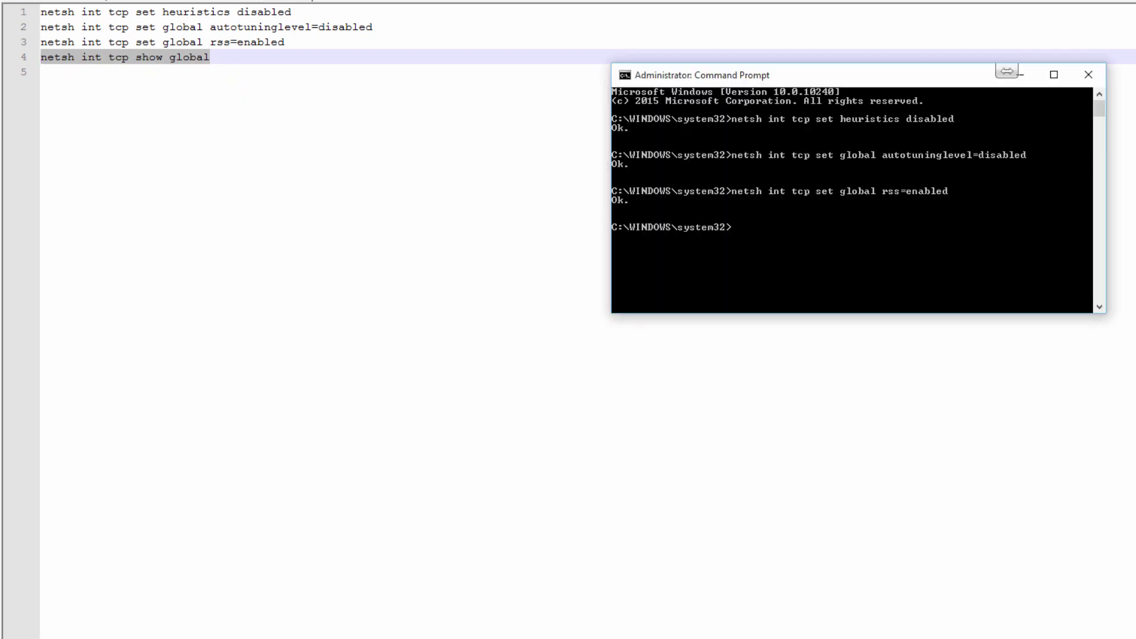
right_click(813, 237)
click(849, 279)
key(Return)
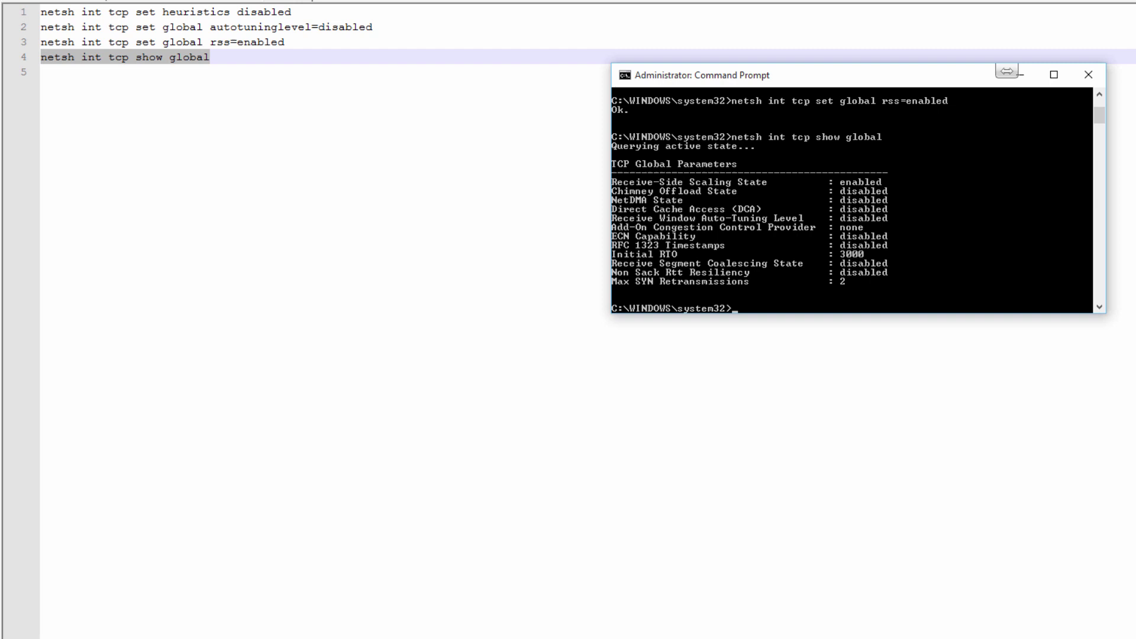
Close Command Prompt and open the Network and Sharing Center from the tray network icon
click(1089, 75)
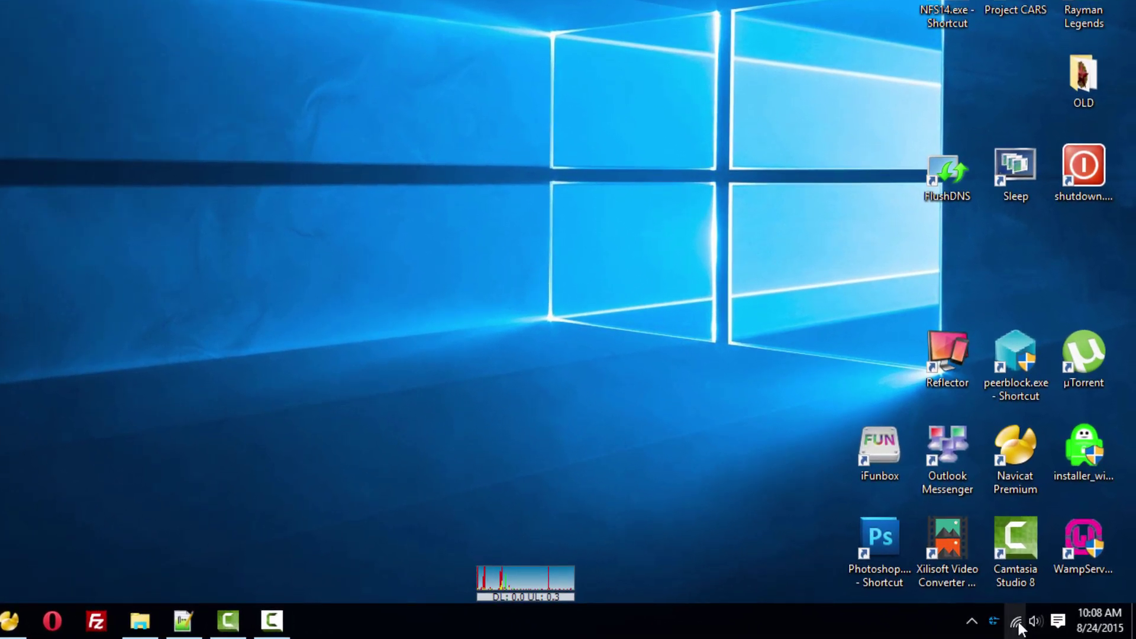
right_click(1017, 623)
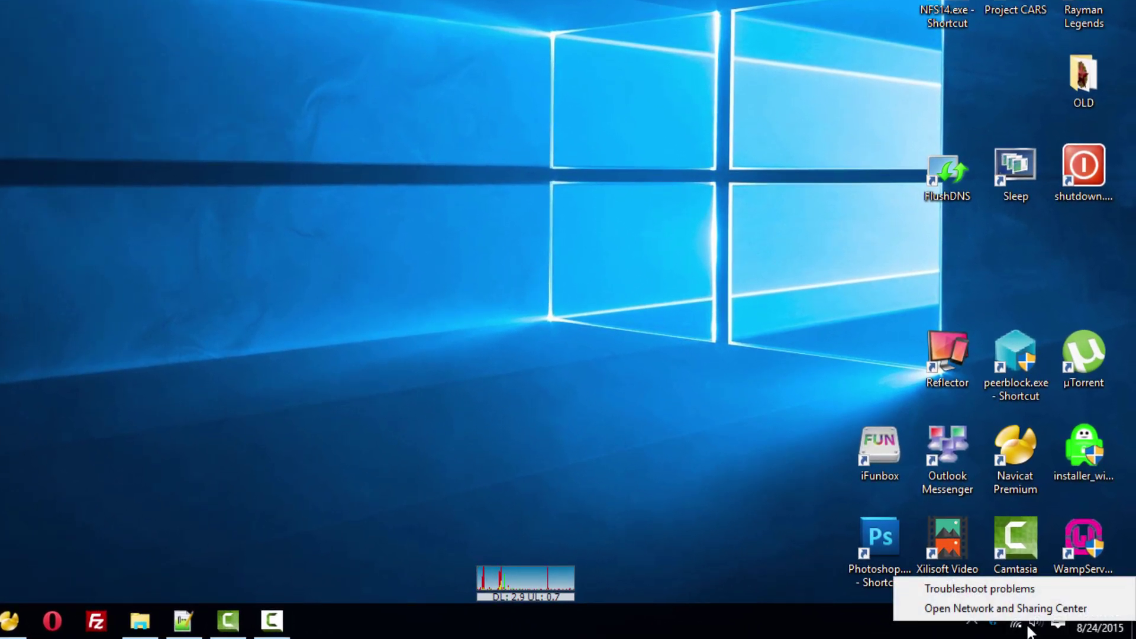
click(989, 609)
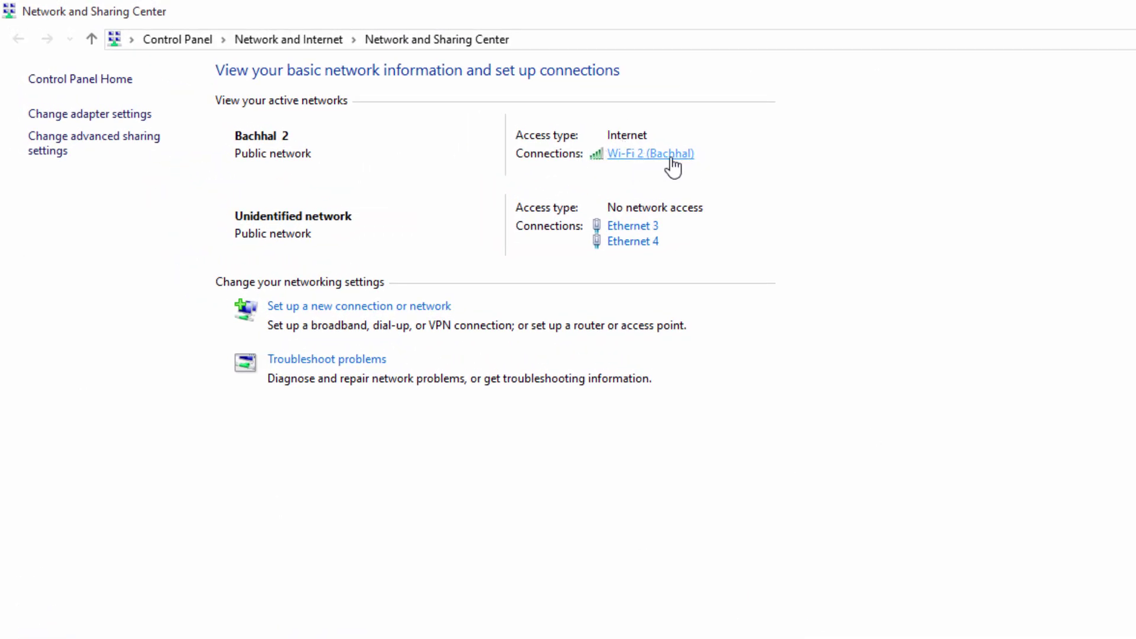
Open Internet Protocol Version 4 properties from the Wi-Fi 2 connection's Properties
click(659, 155)
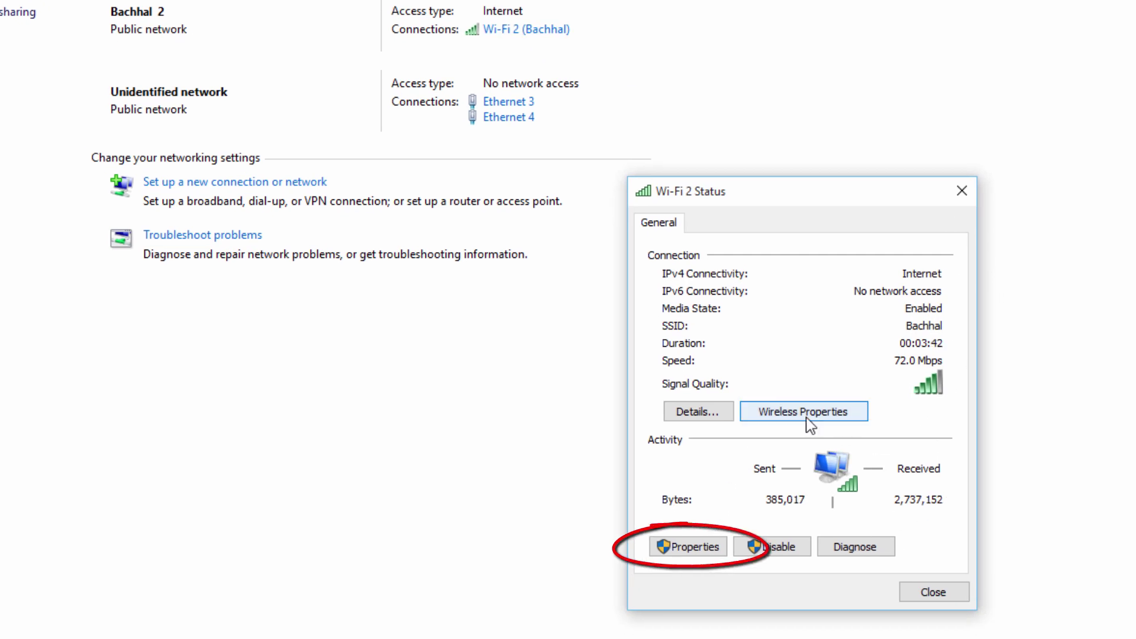
click(682, 546)
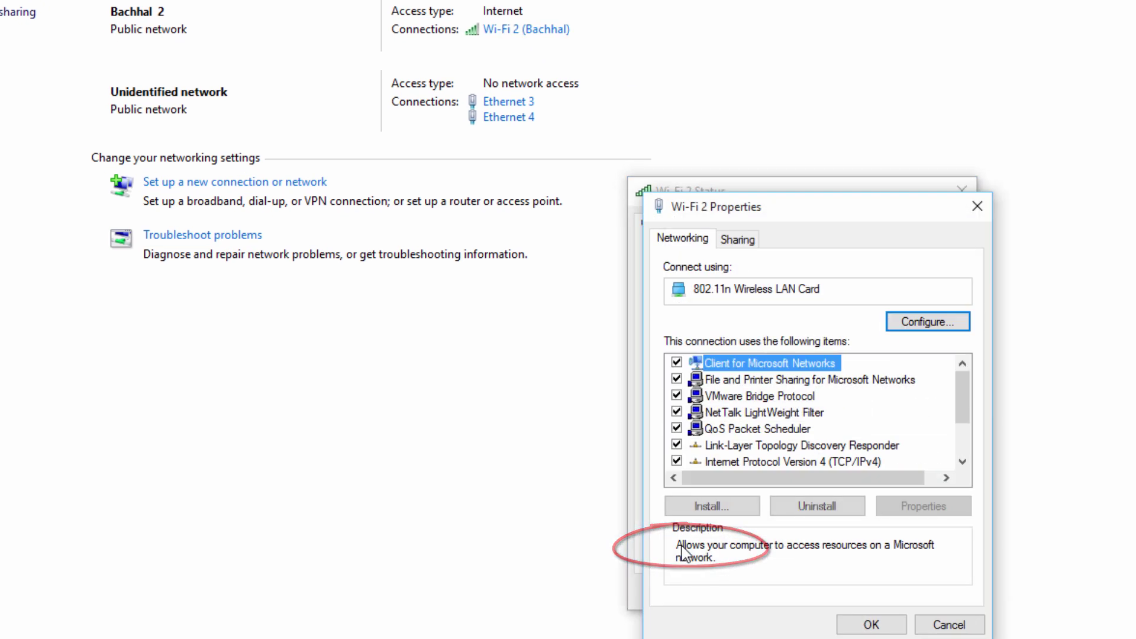
scroll(682, 545, down, 2)
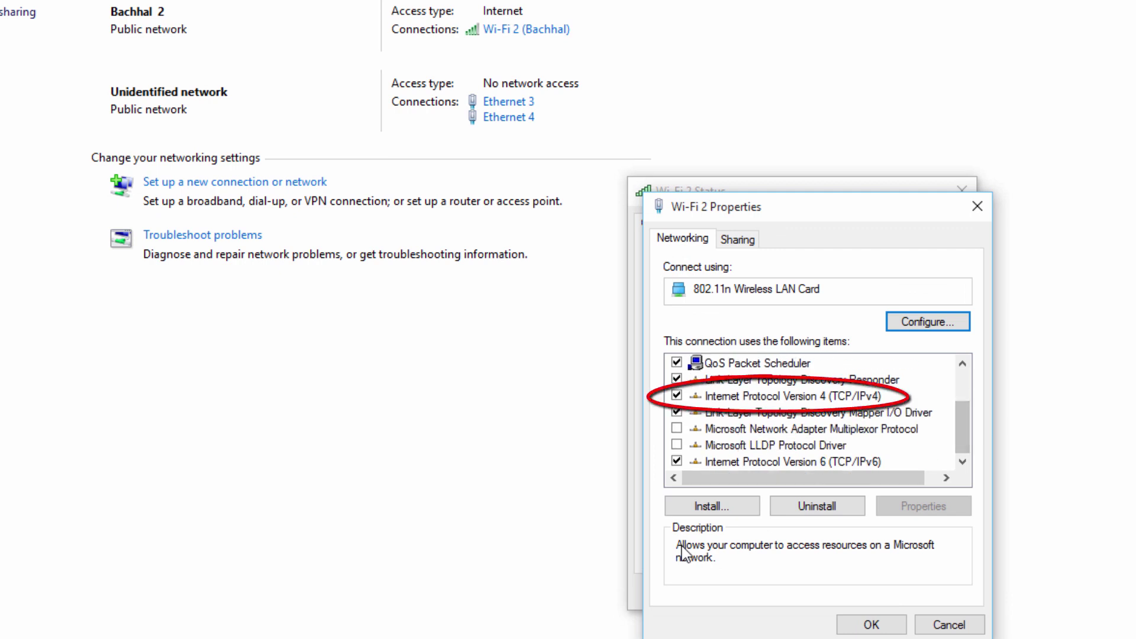
key(Down)
key(Down)
key(Down)
key(Down)
key(Down)
key(Down)
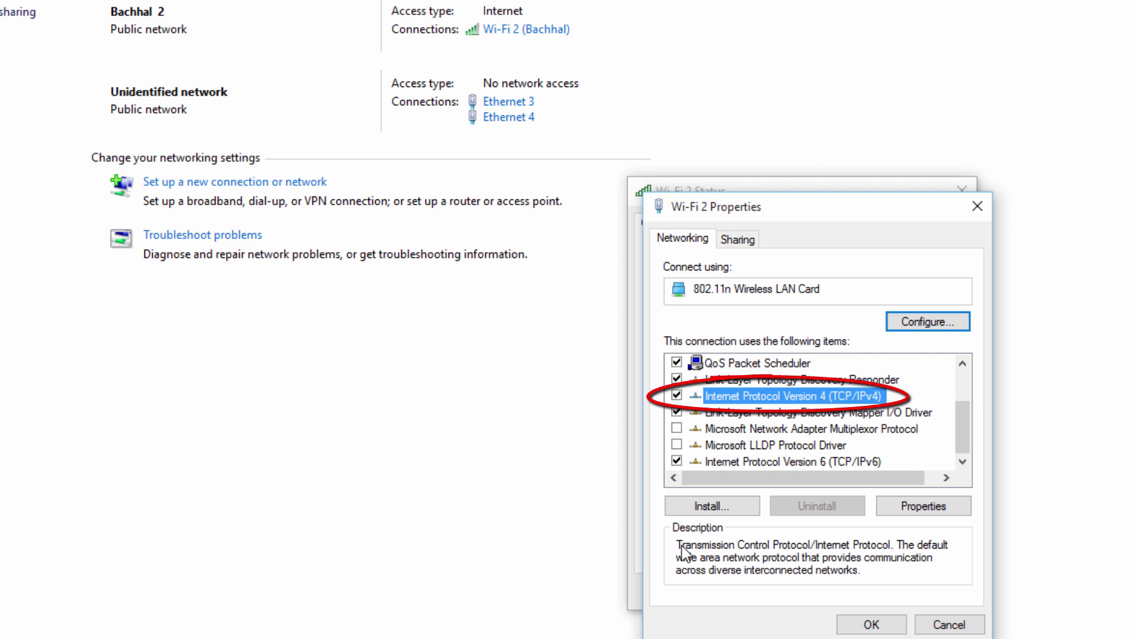
key(Tab)
key(Tab)
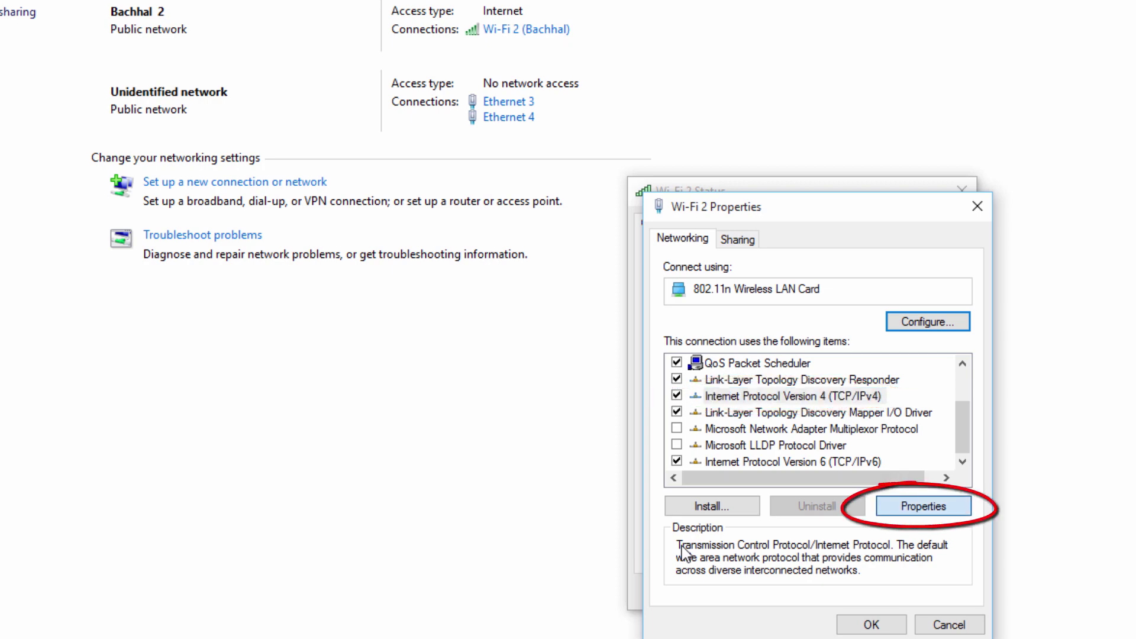
key(Return)
Switch to manual DNS server addresses, enter 8.8.8.8 as preferred DNS, and confirm with OK
key(alt+e)
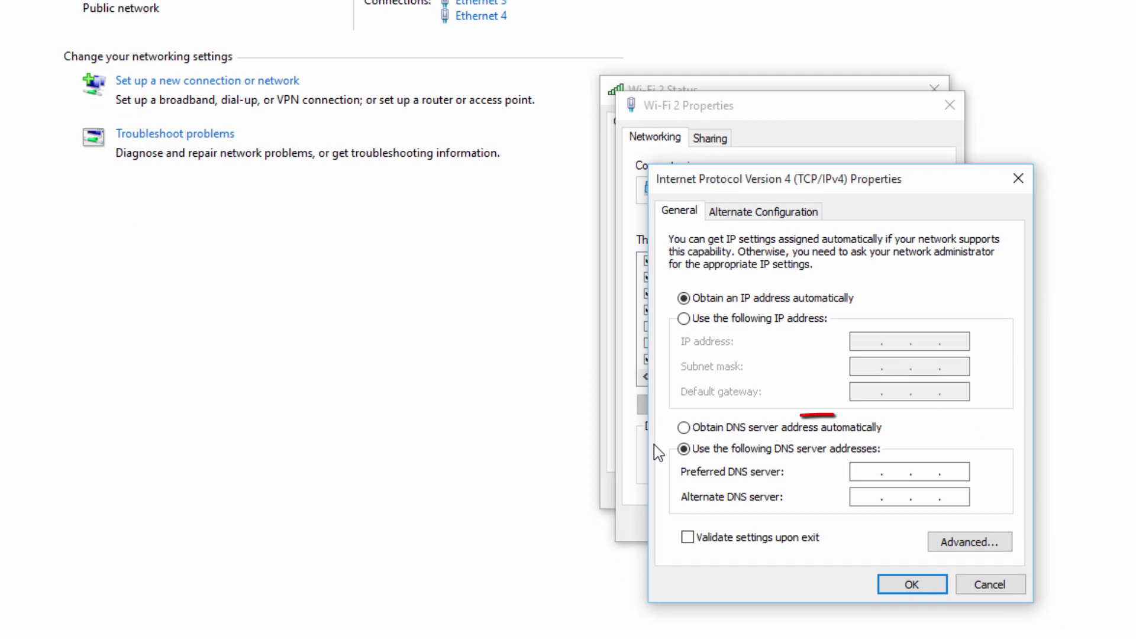
text(8)
text(.)
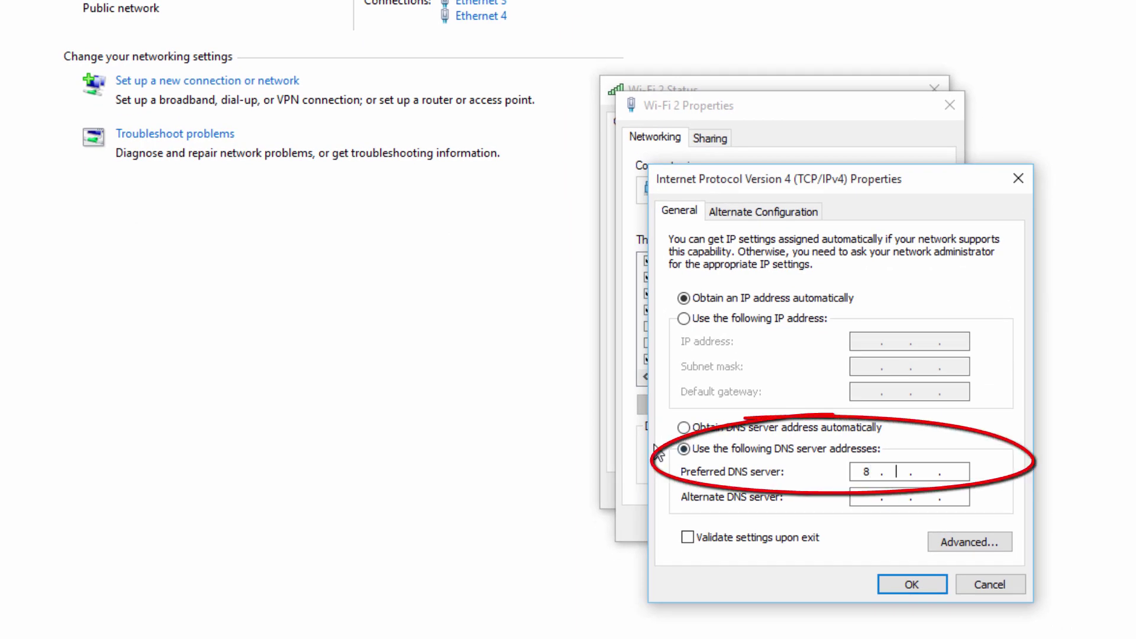
text(8.8.8)
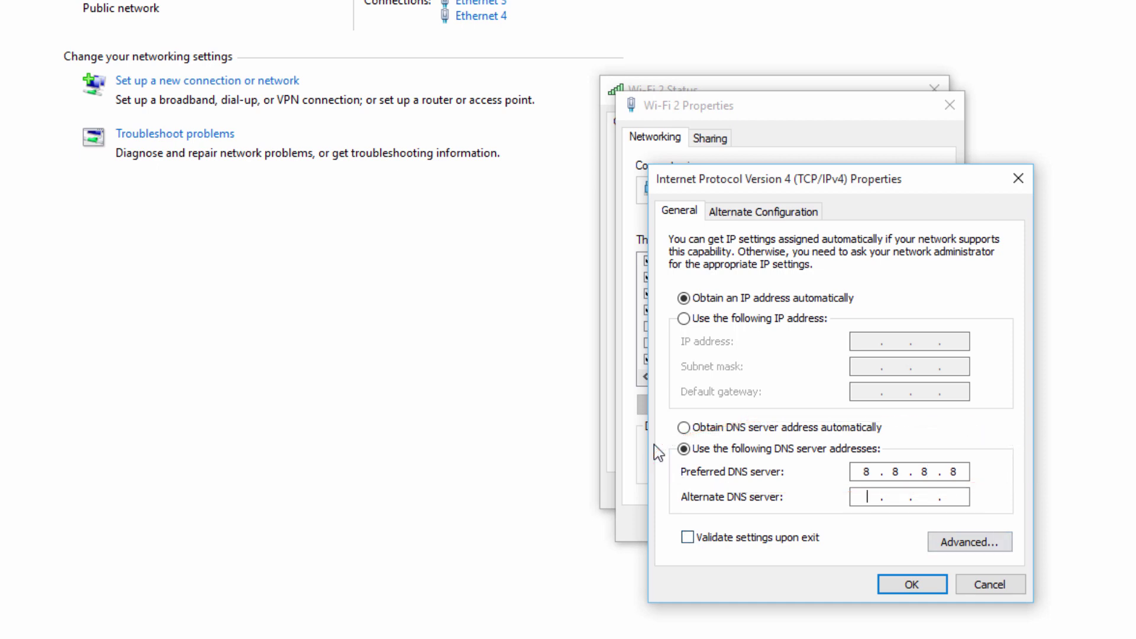
key(Return)
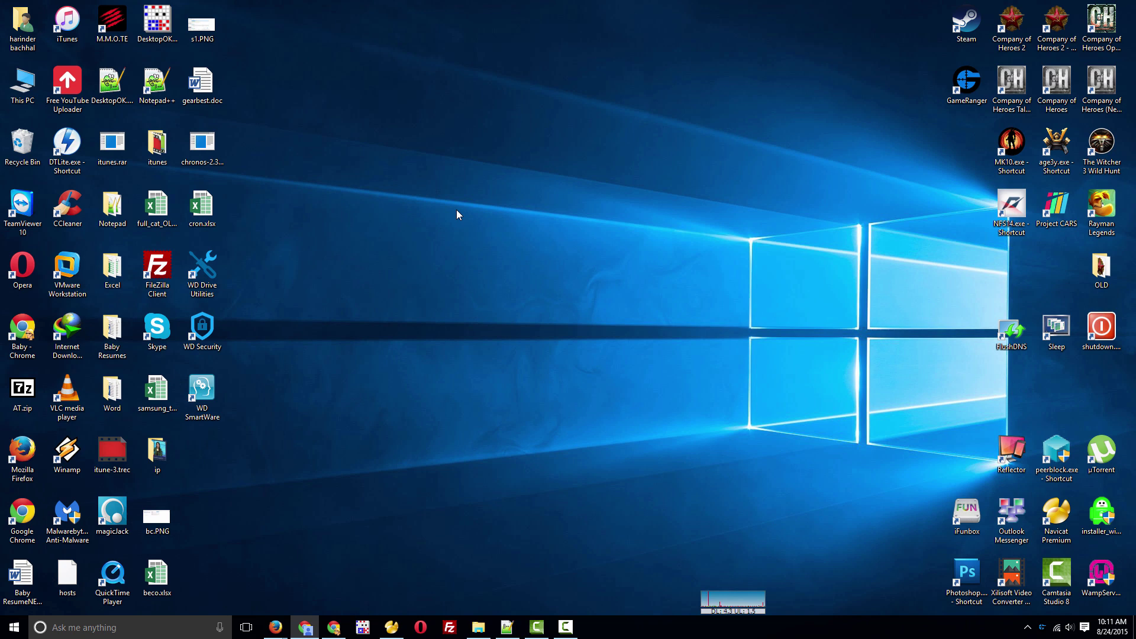
Bring up the recording controls from the taskbar
click(566, 630)
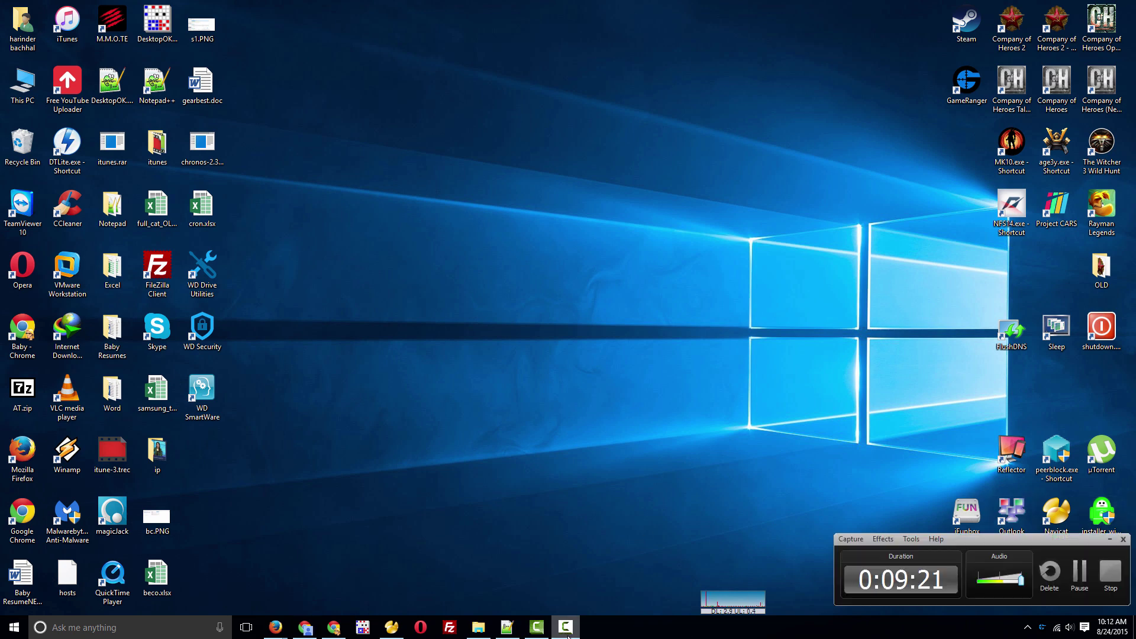